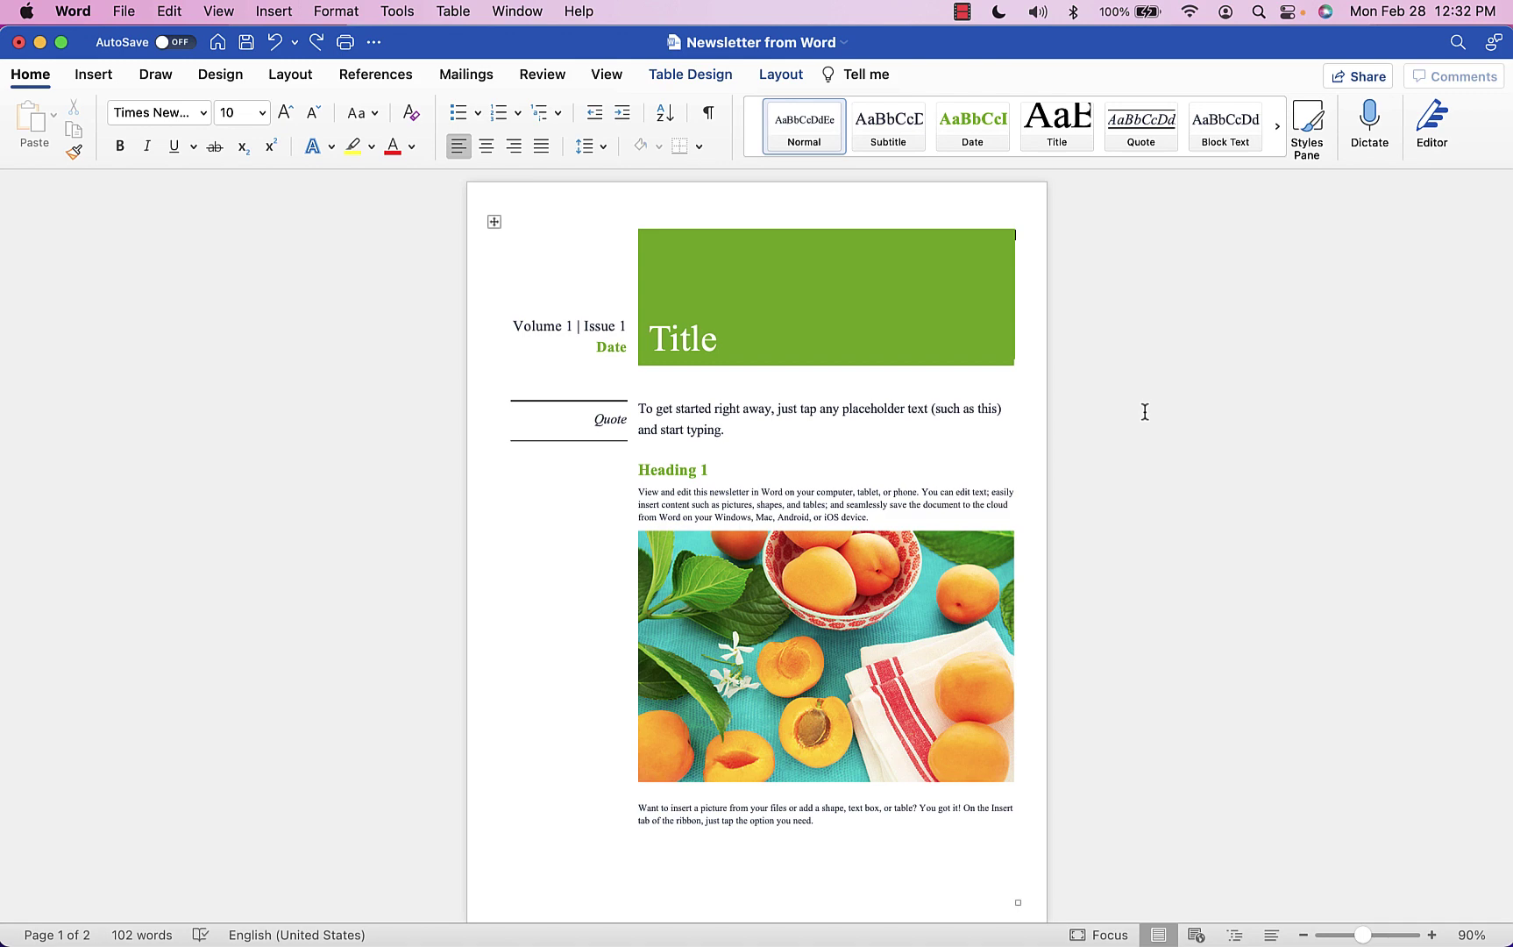
Step: Inspect the Word newsletter's empty second page, the apricot photo and its caption
scroll(802, 609, down, 4)
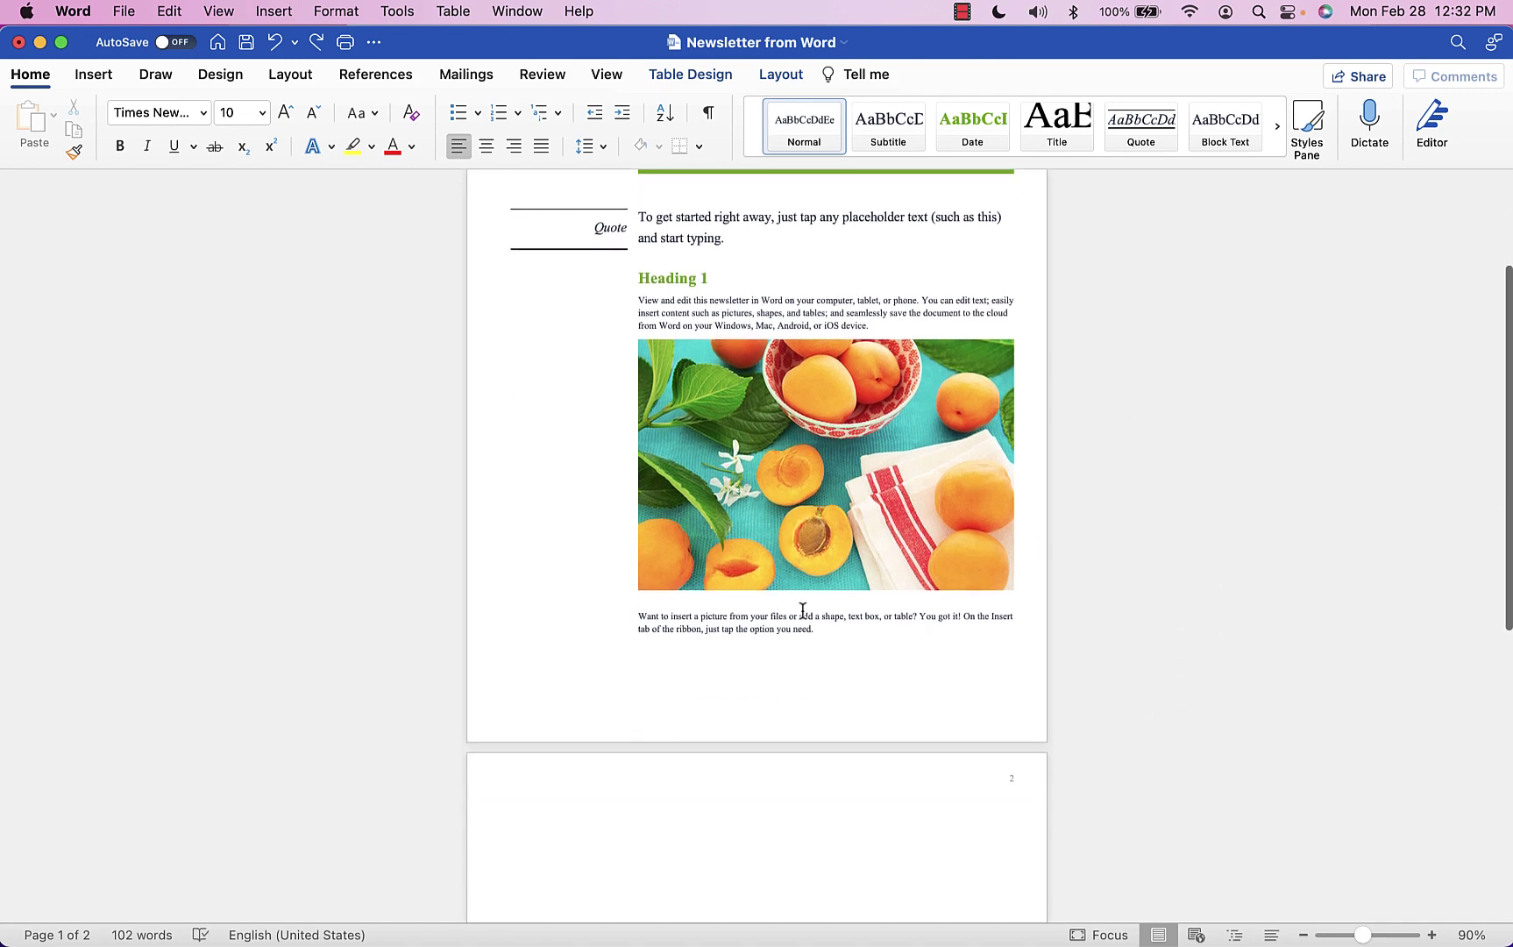
scroll(802, 609, down, 8)
click(749, 441)
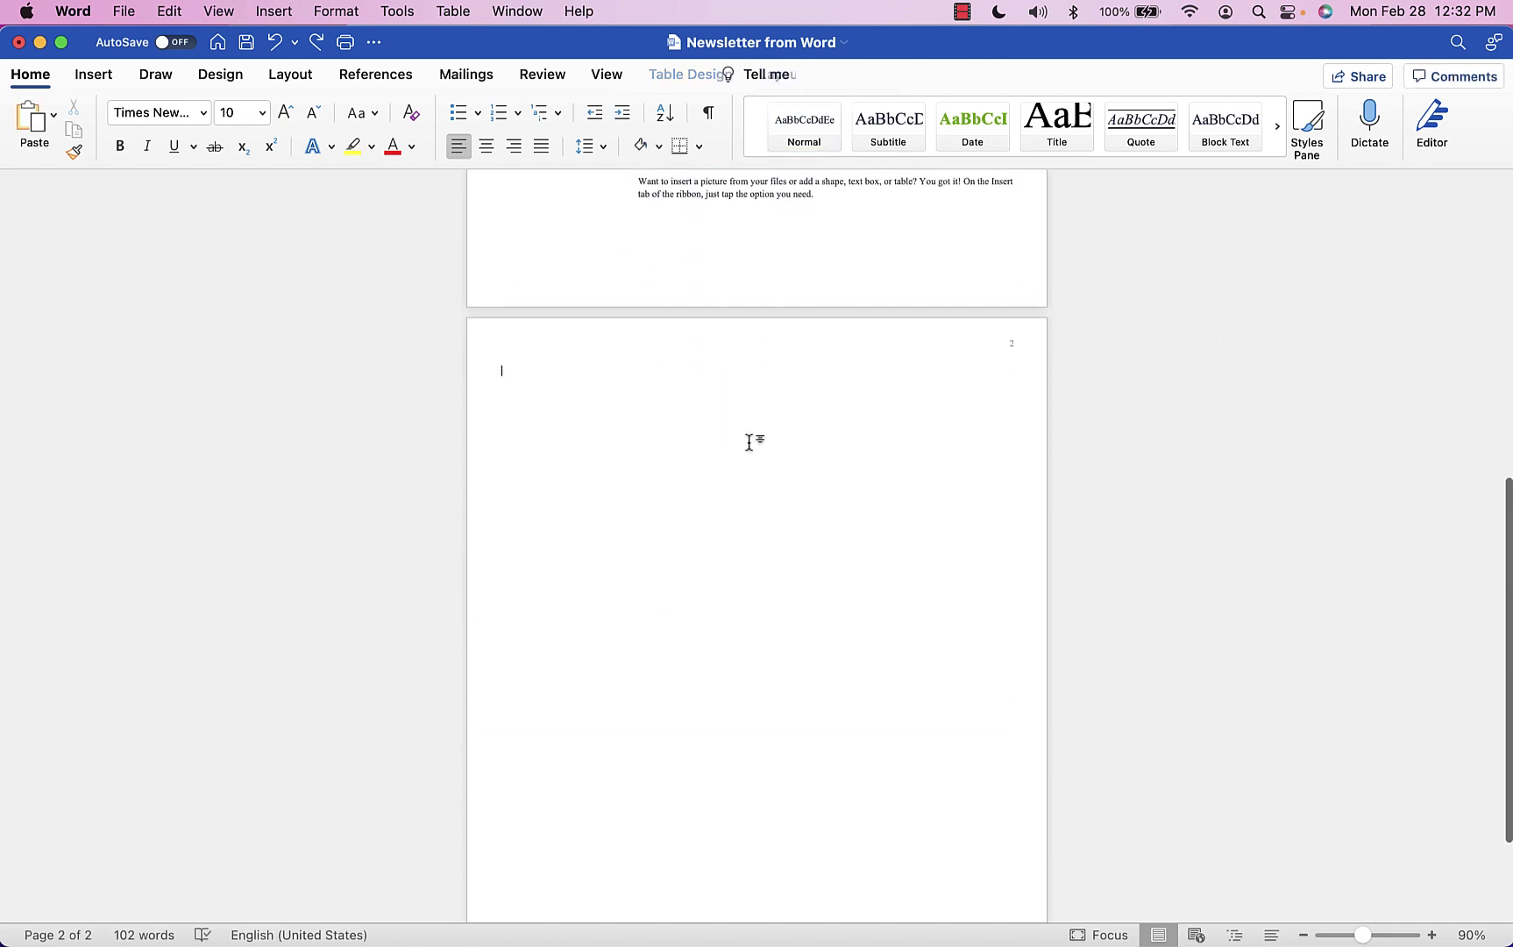
scroll(749, 442, down, 2)
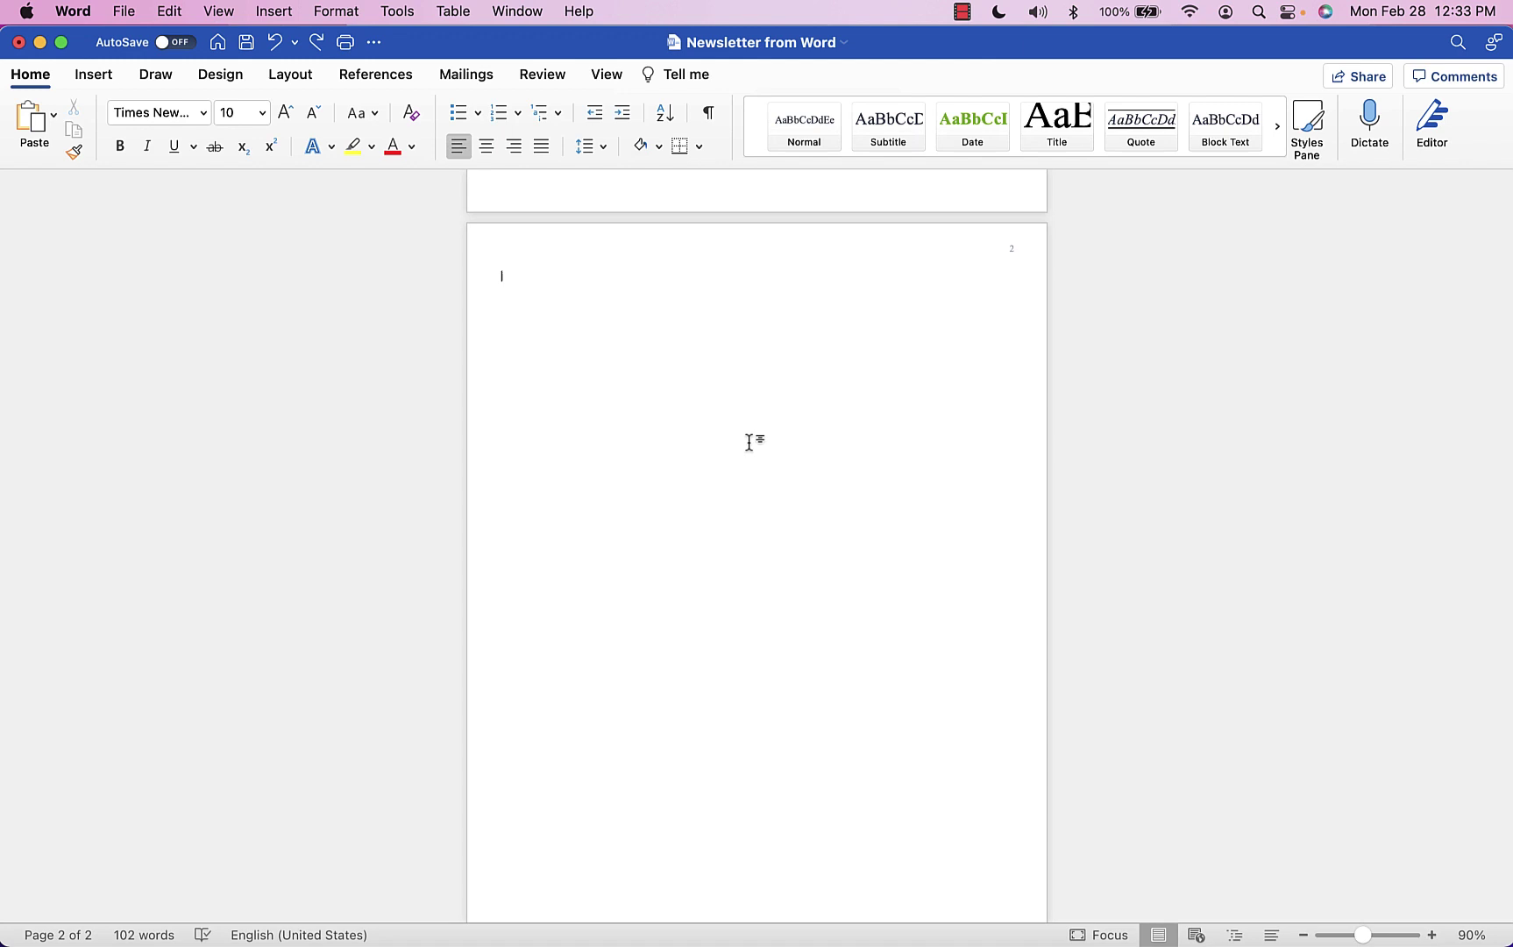
scroll(746, 439, up, 4)
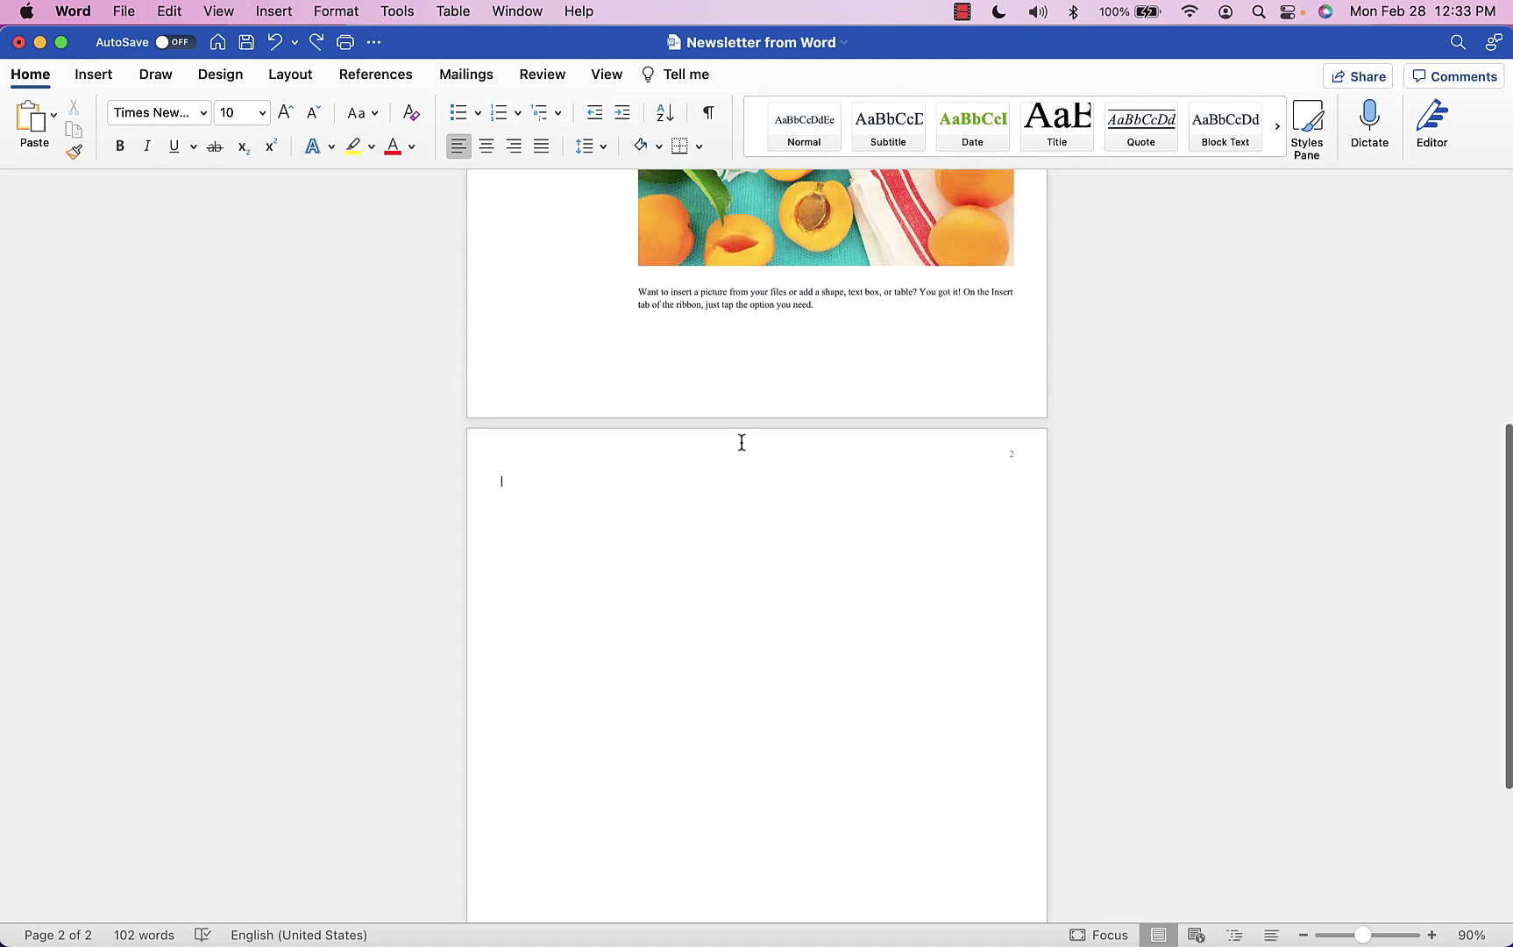
triple_click(706, 375)
scroll(707, 378, up, 6)
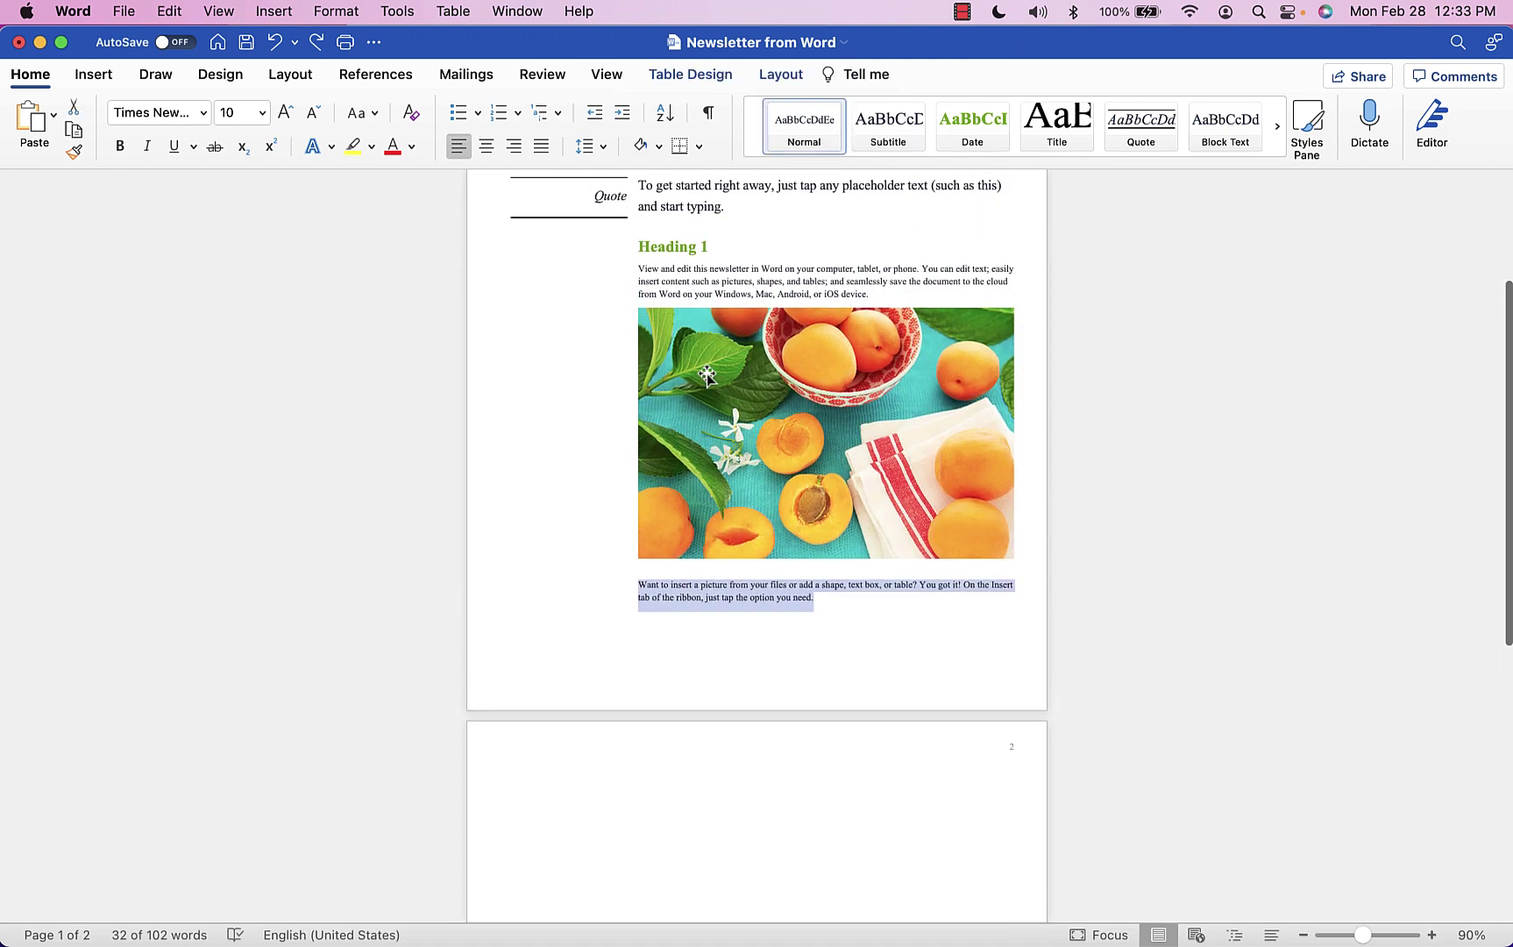
click(729, 420)
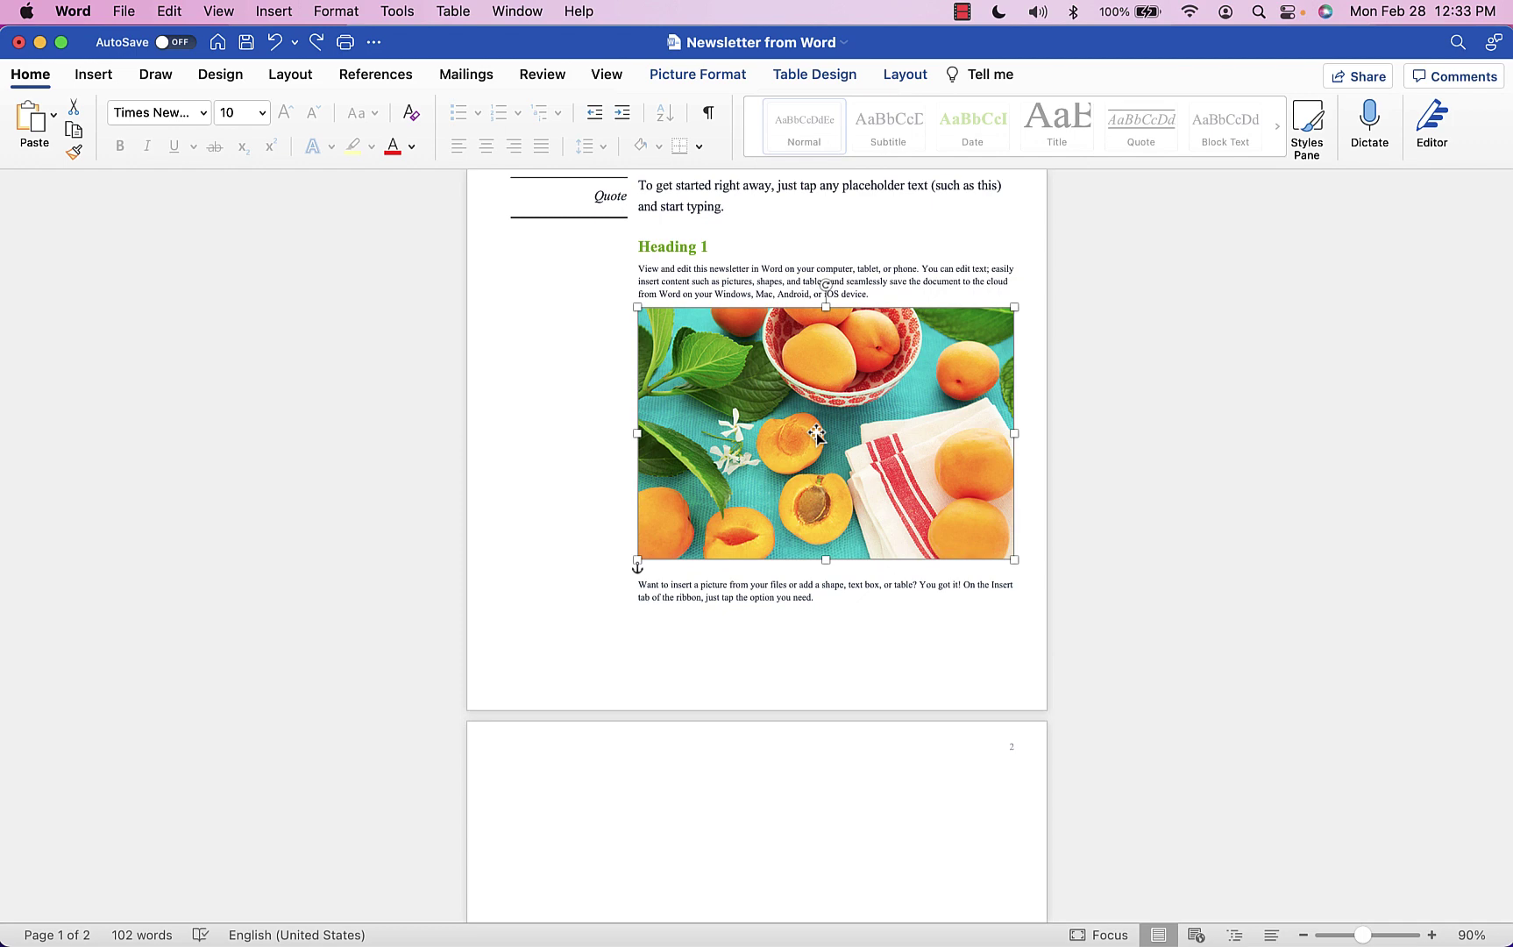
scroll(816, 432, up, 4)
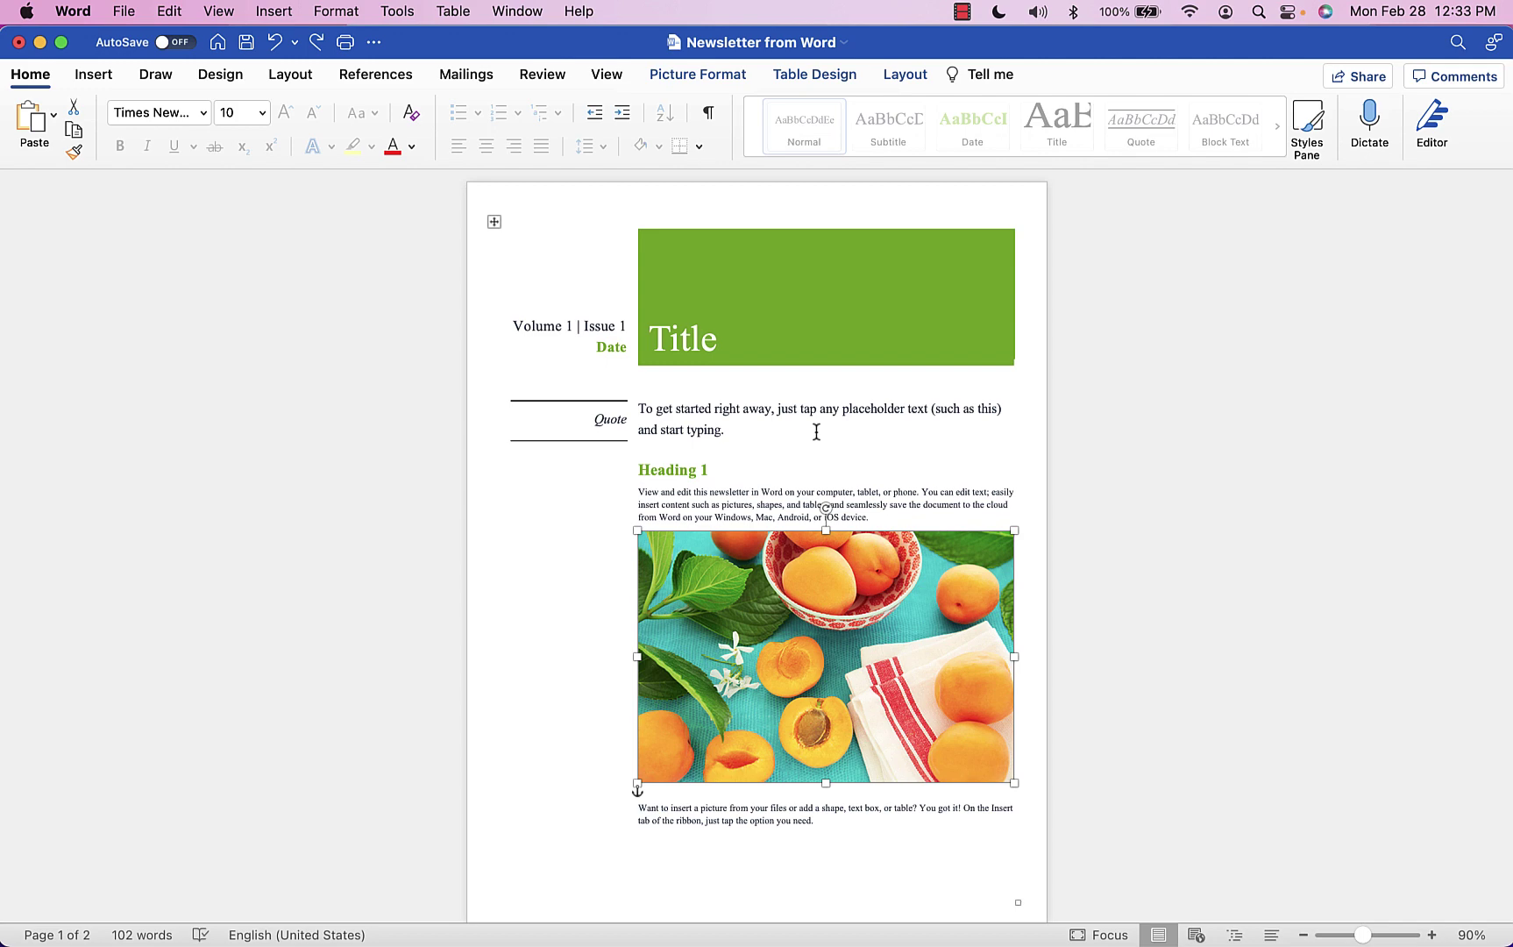
Step: Switch to the Canva projects window, try Create a design's Import file, then cancel
key(ctrl+Up)
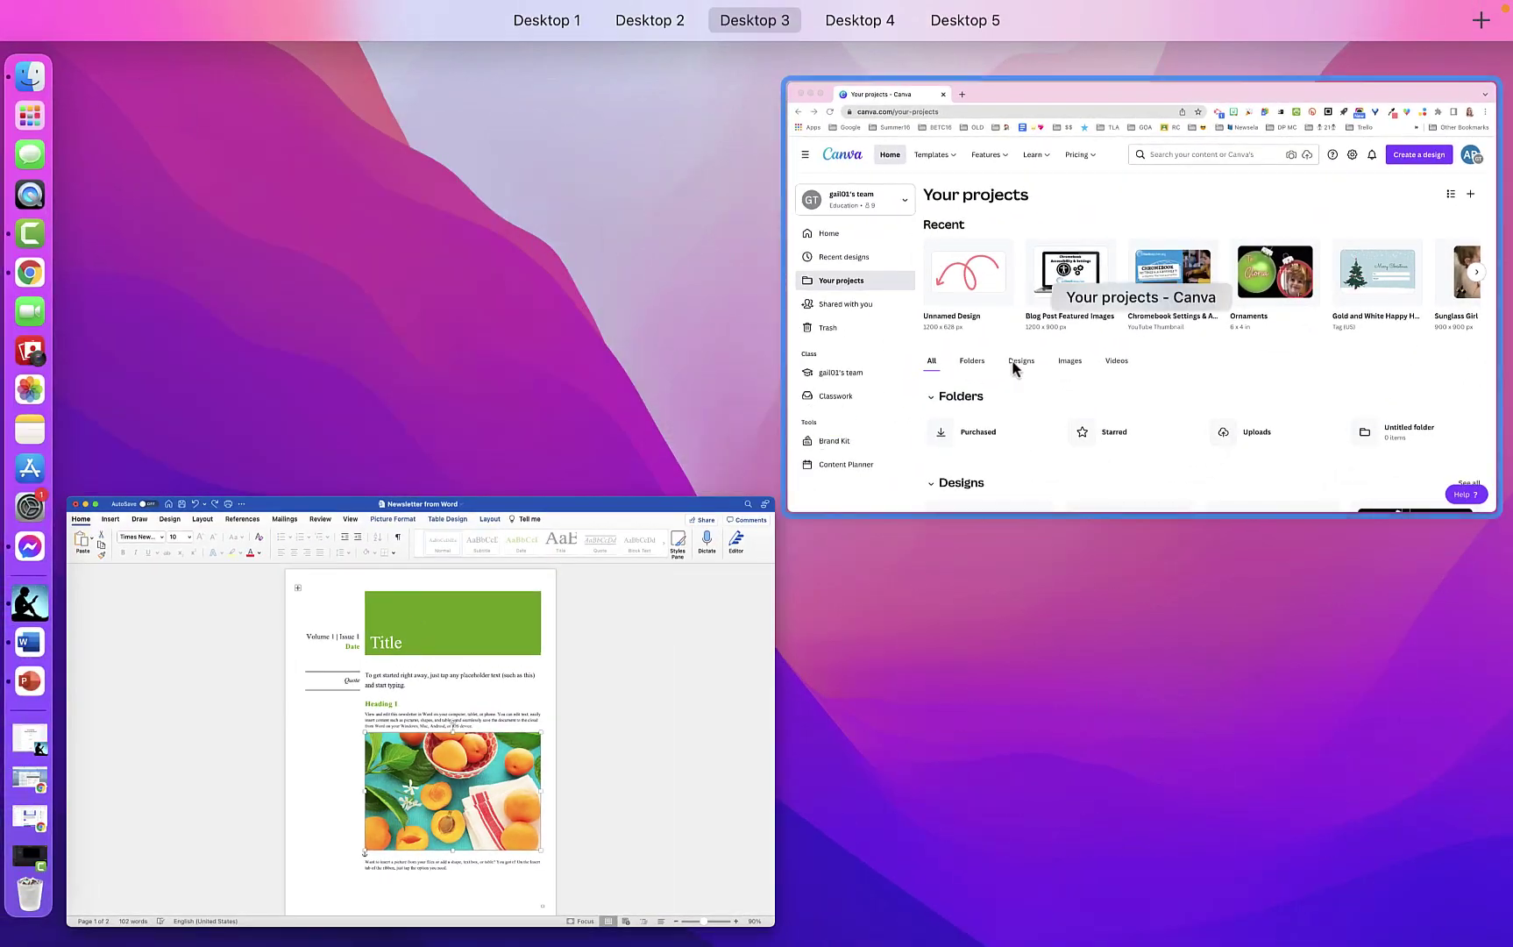
click(1028, 368)
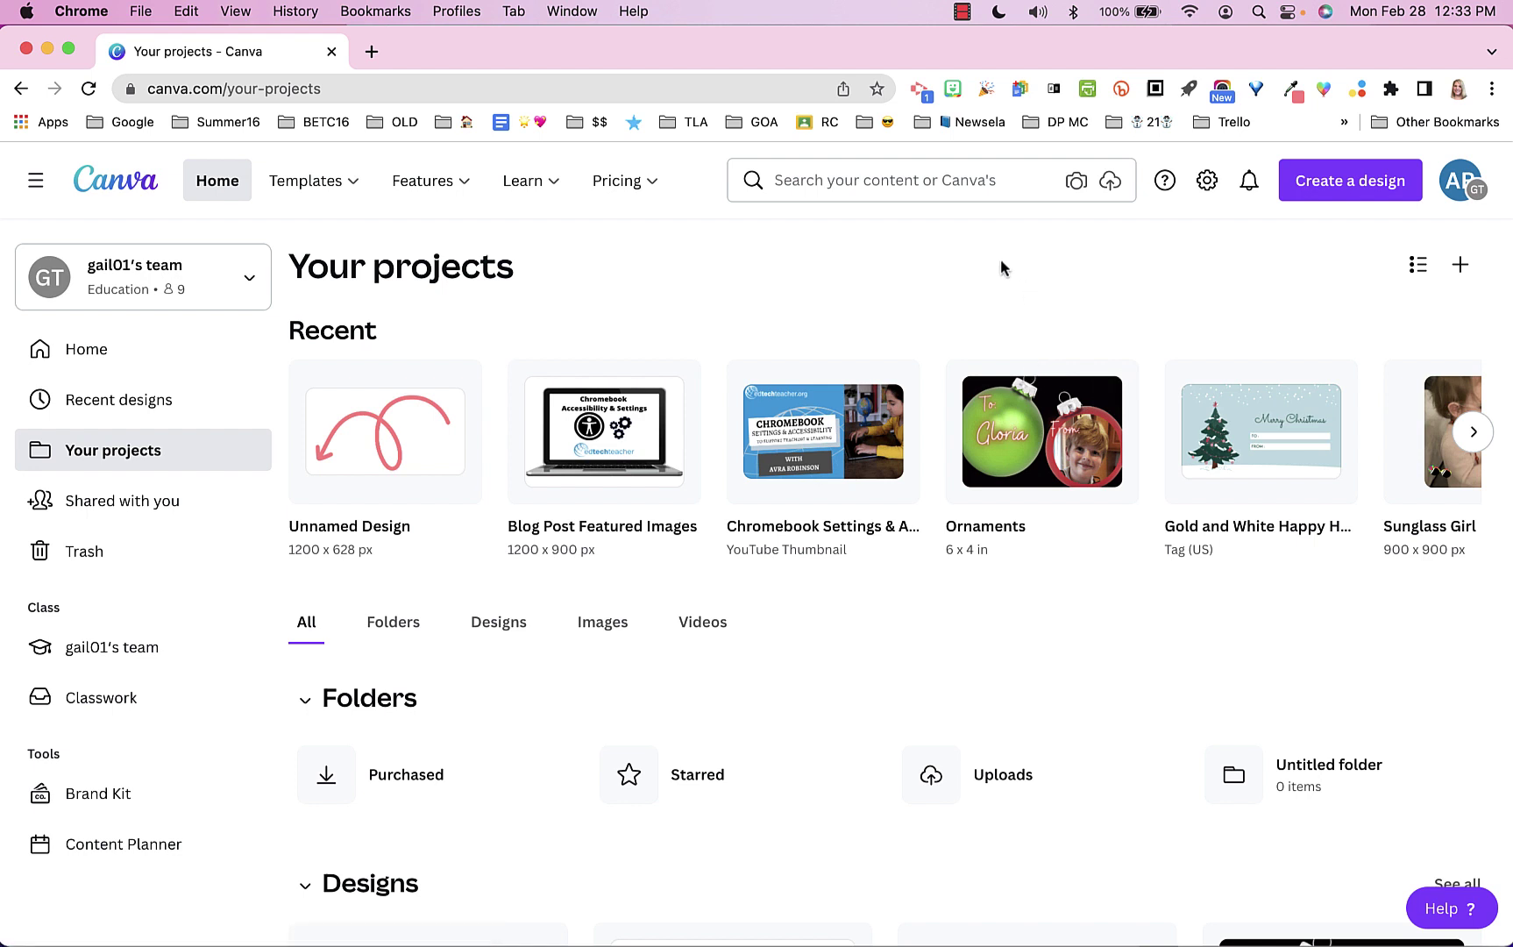
click(1350, 180)
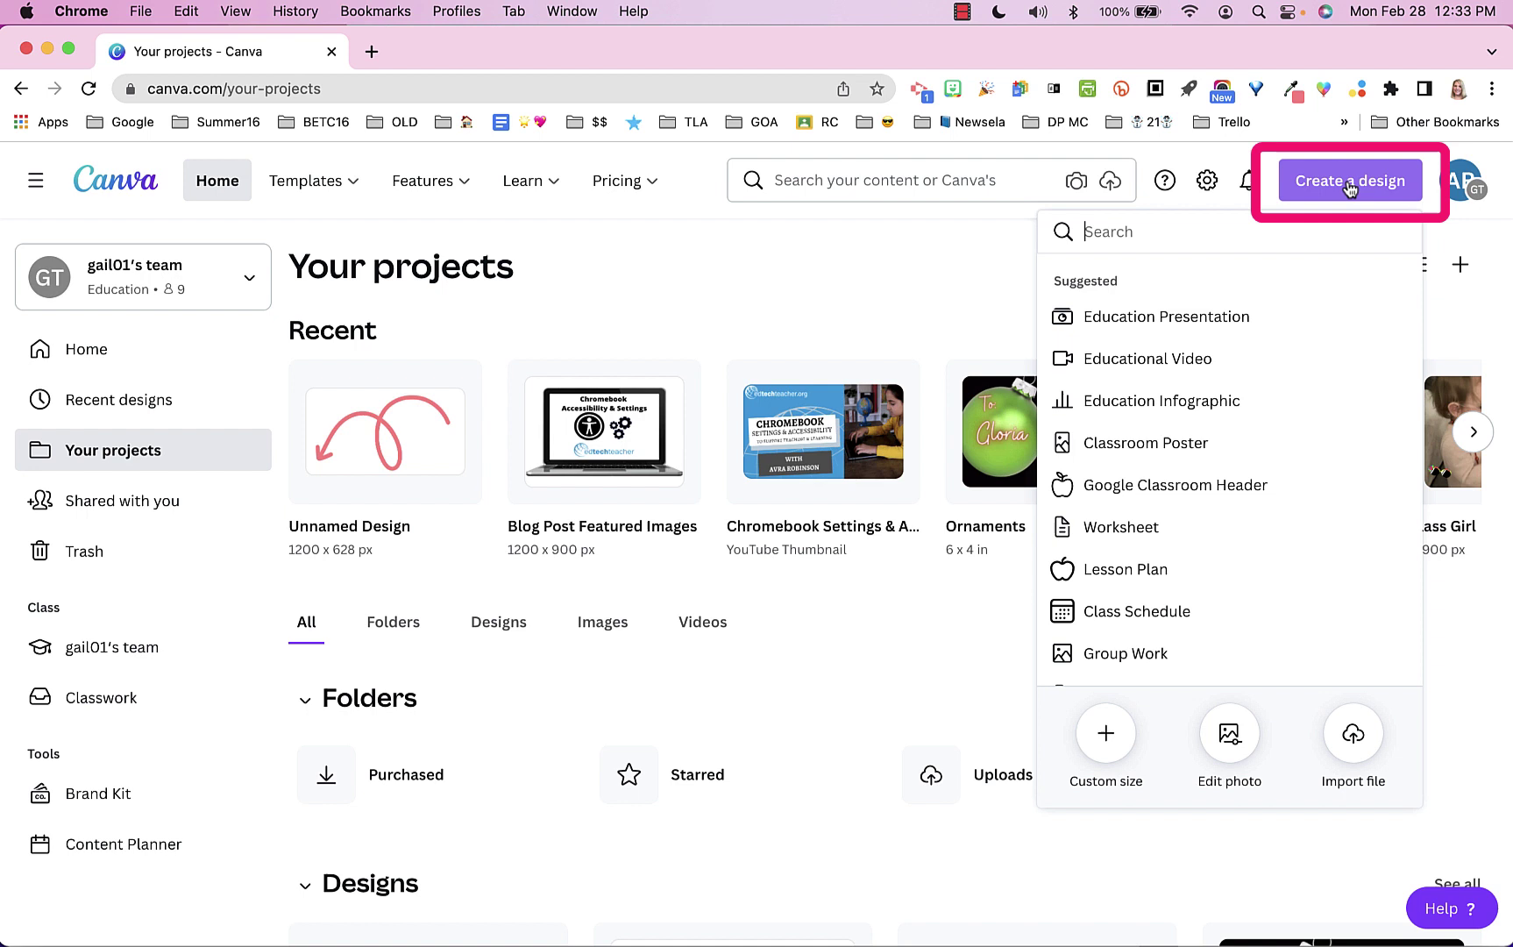
click(1354, 737)
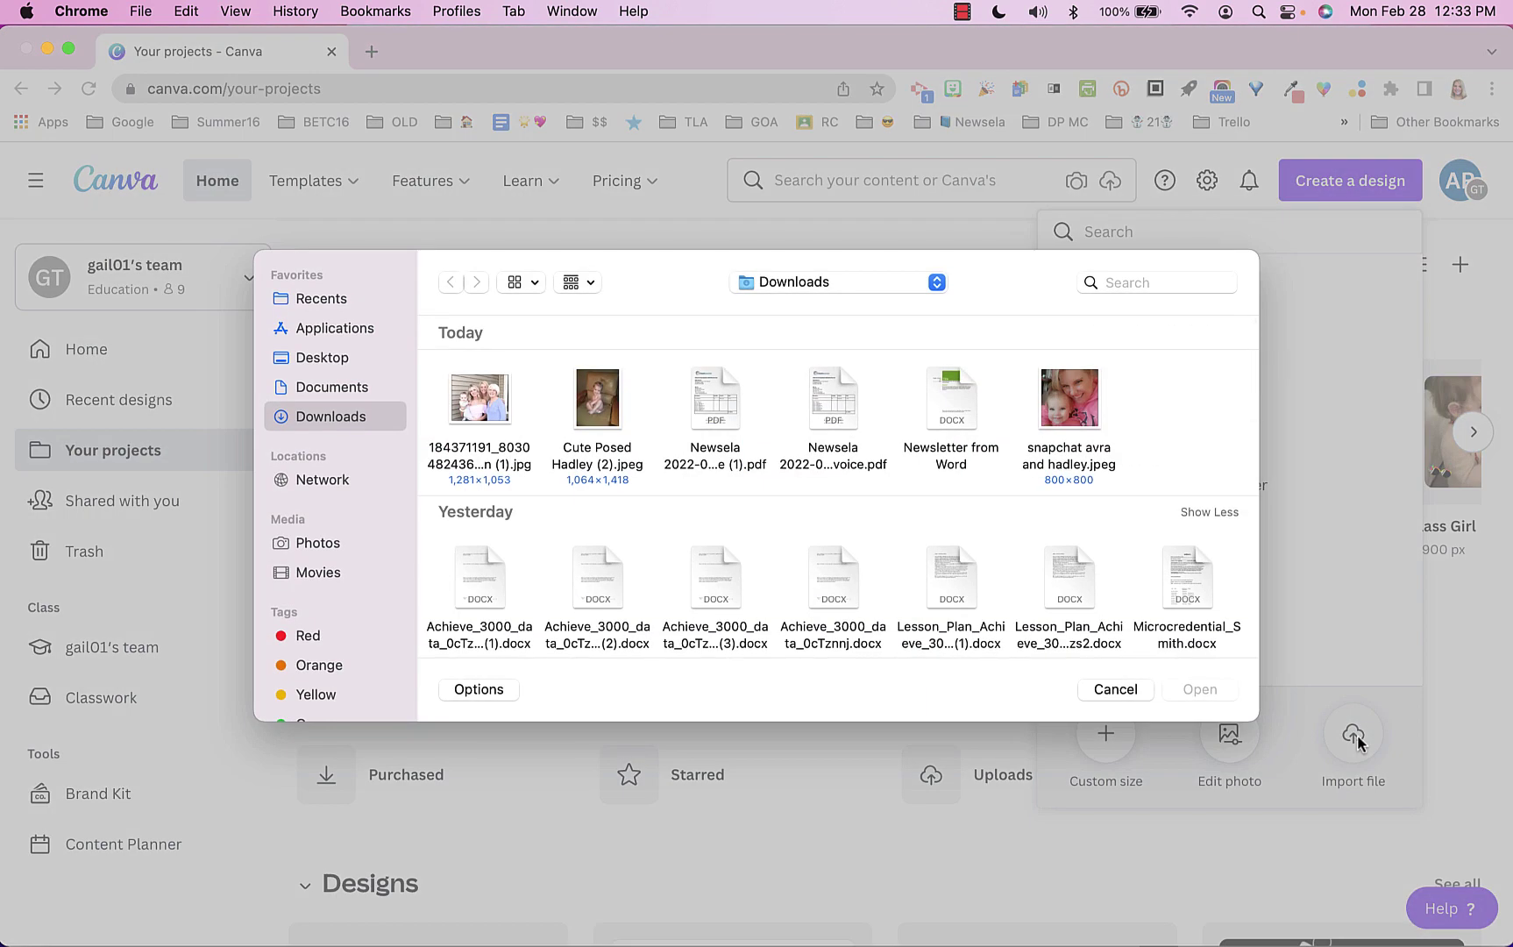
click(1116, 689)
Step: Upload the Newsletter from Word document from Downloads to create a new design
click(946, 284)
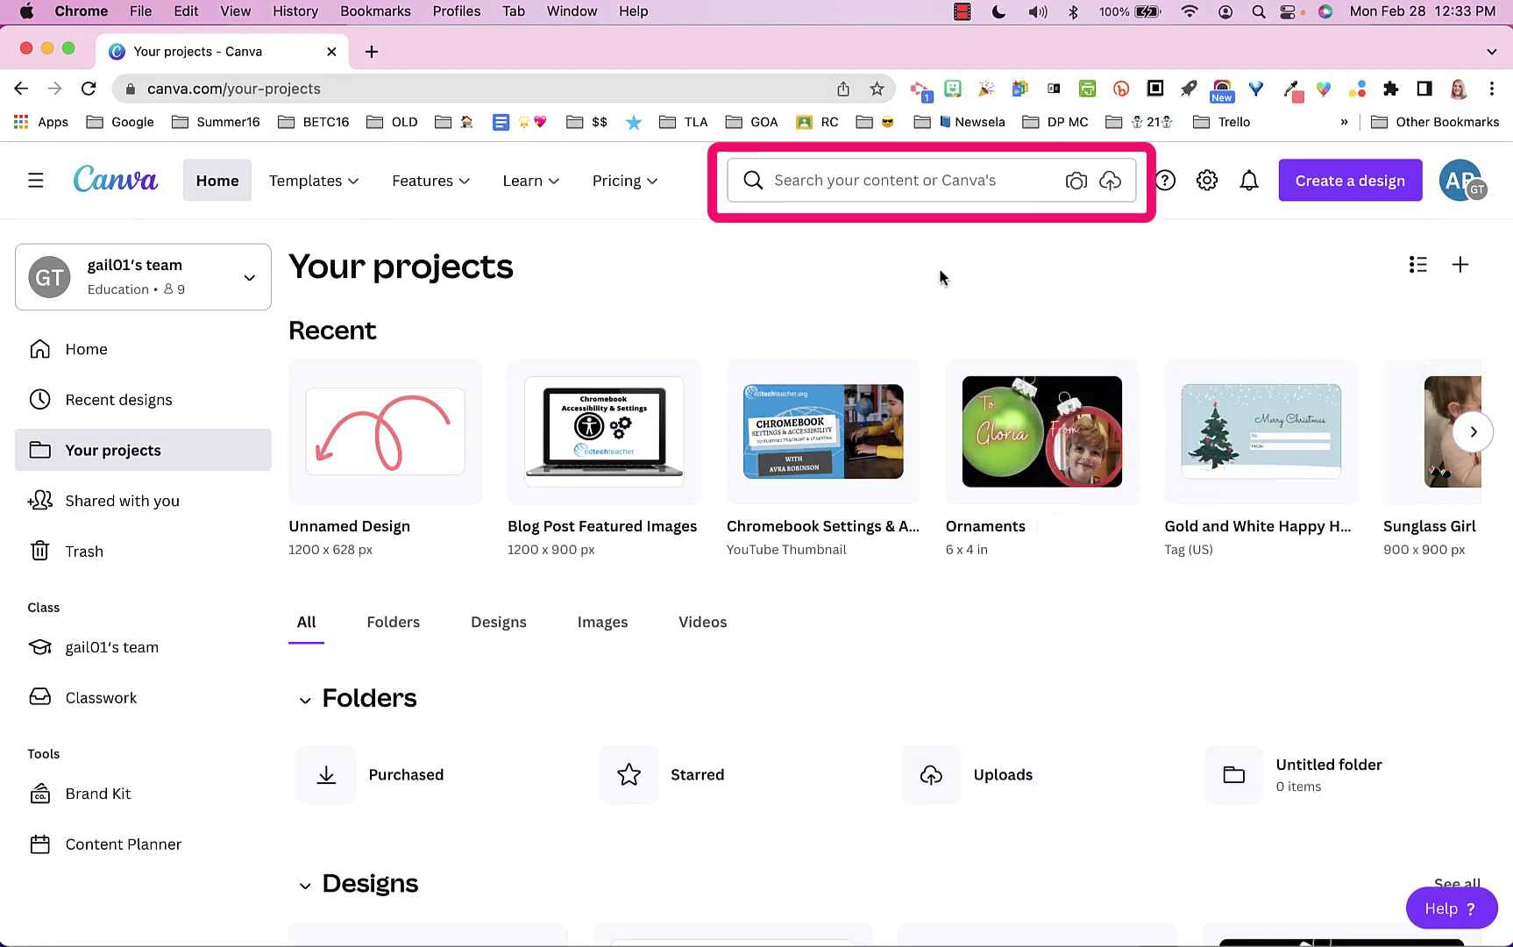
click(1111, 183)
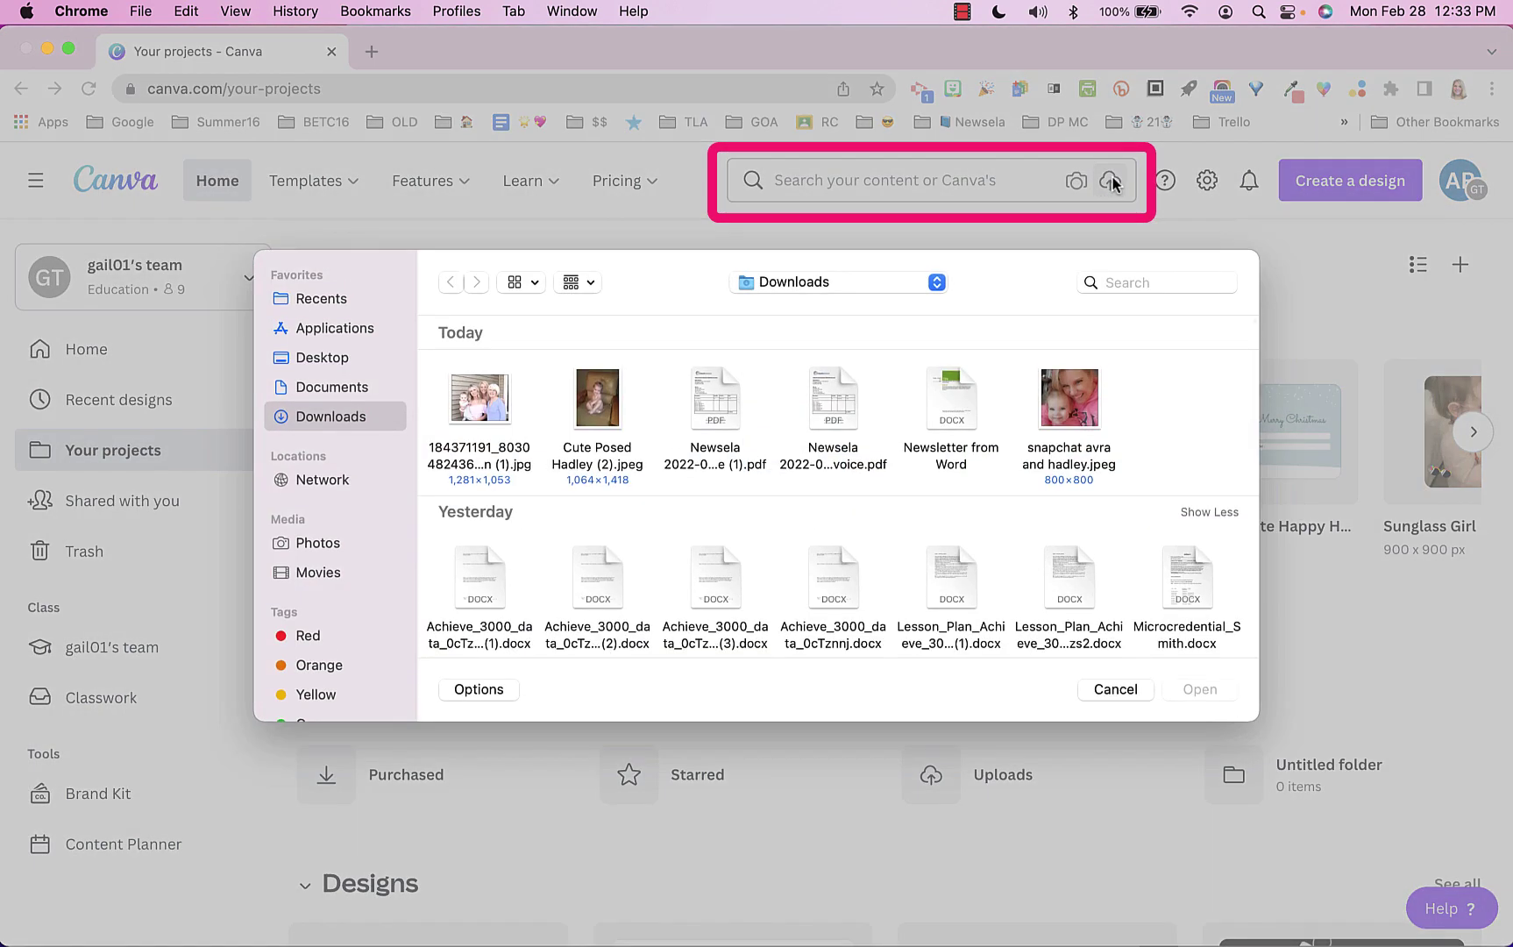
click(951, 407)
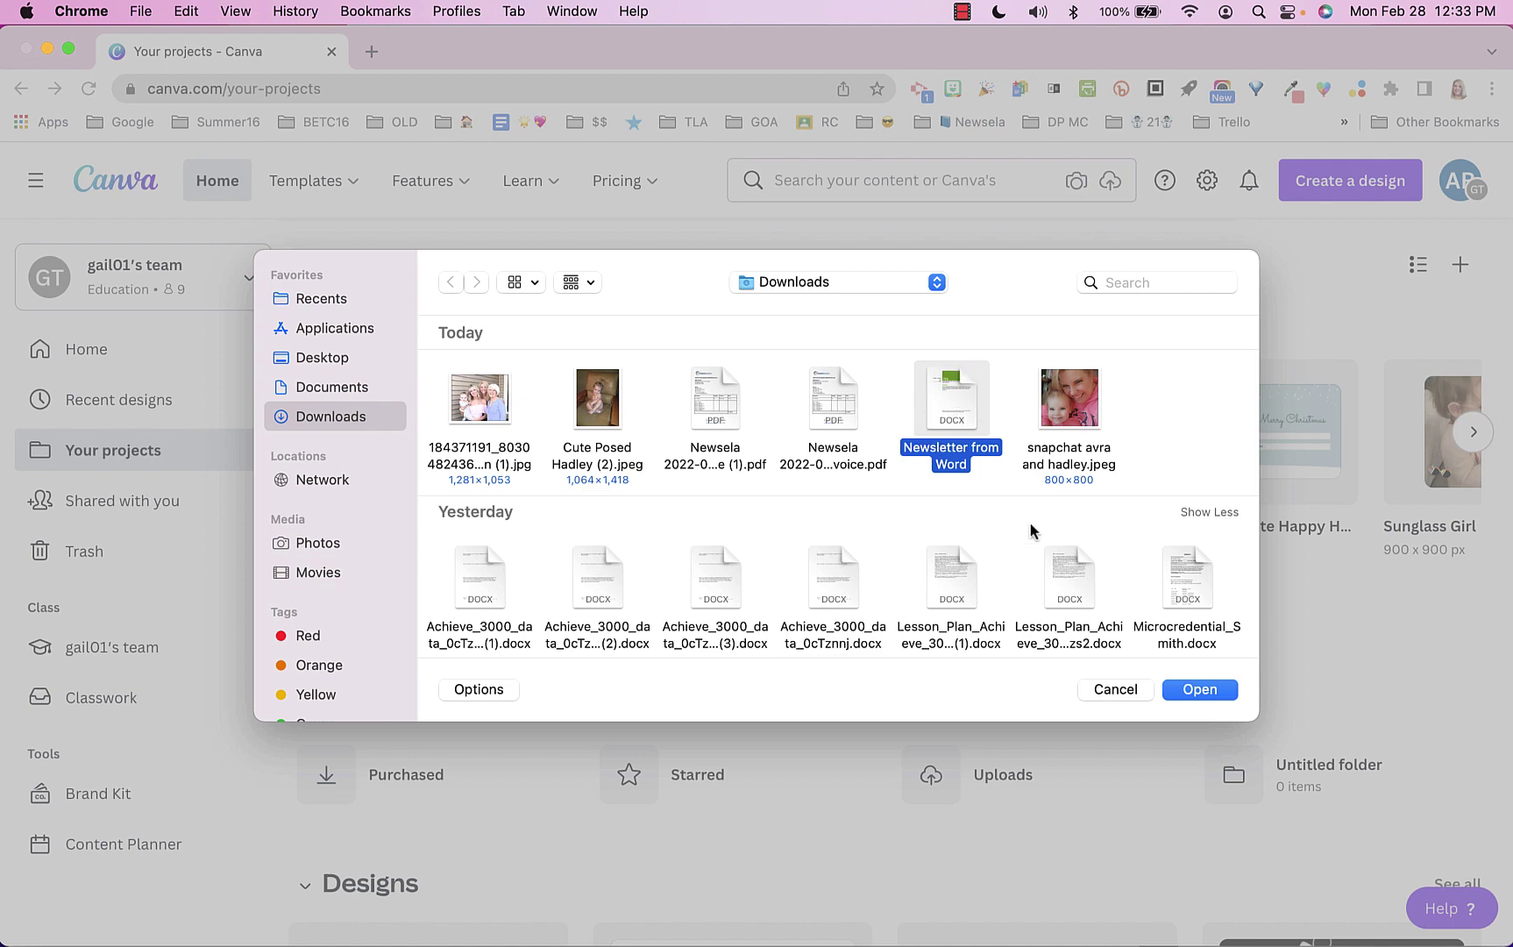
click(1197, 689)
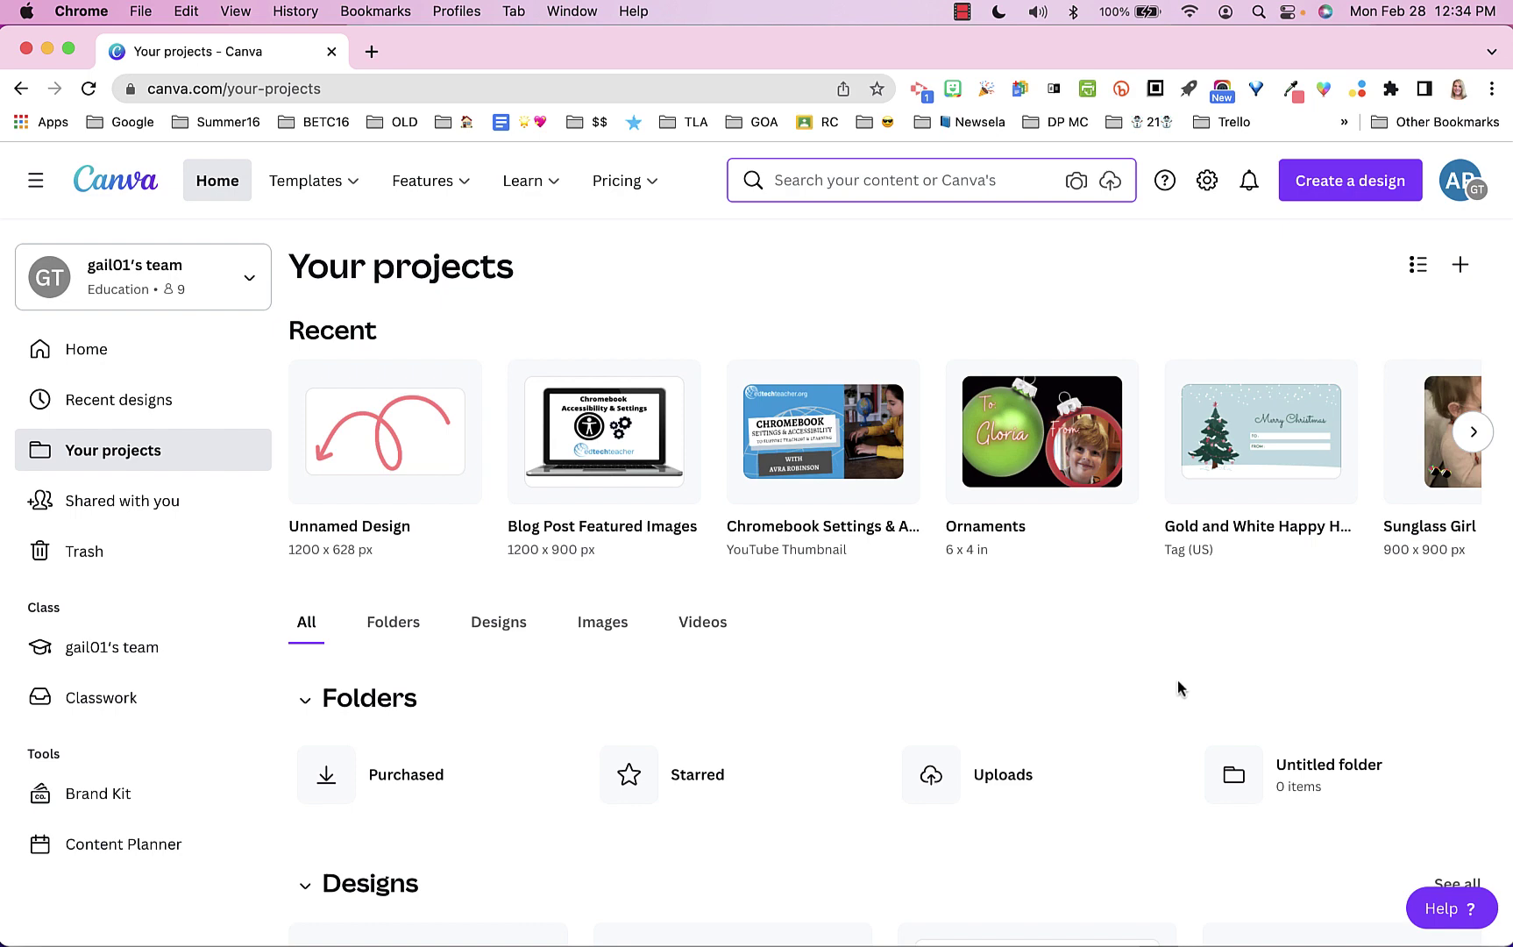
Step: Scroll down to Designs to find the imported Newsletter from Word.docx
scroll(773, 649, down, 5)
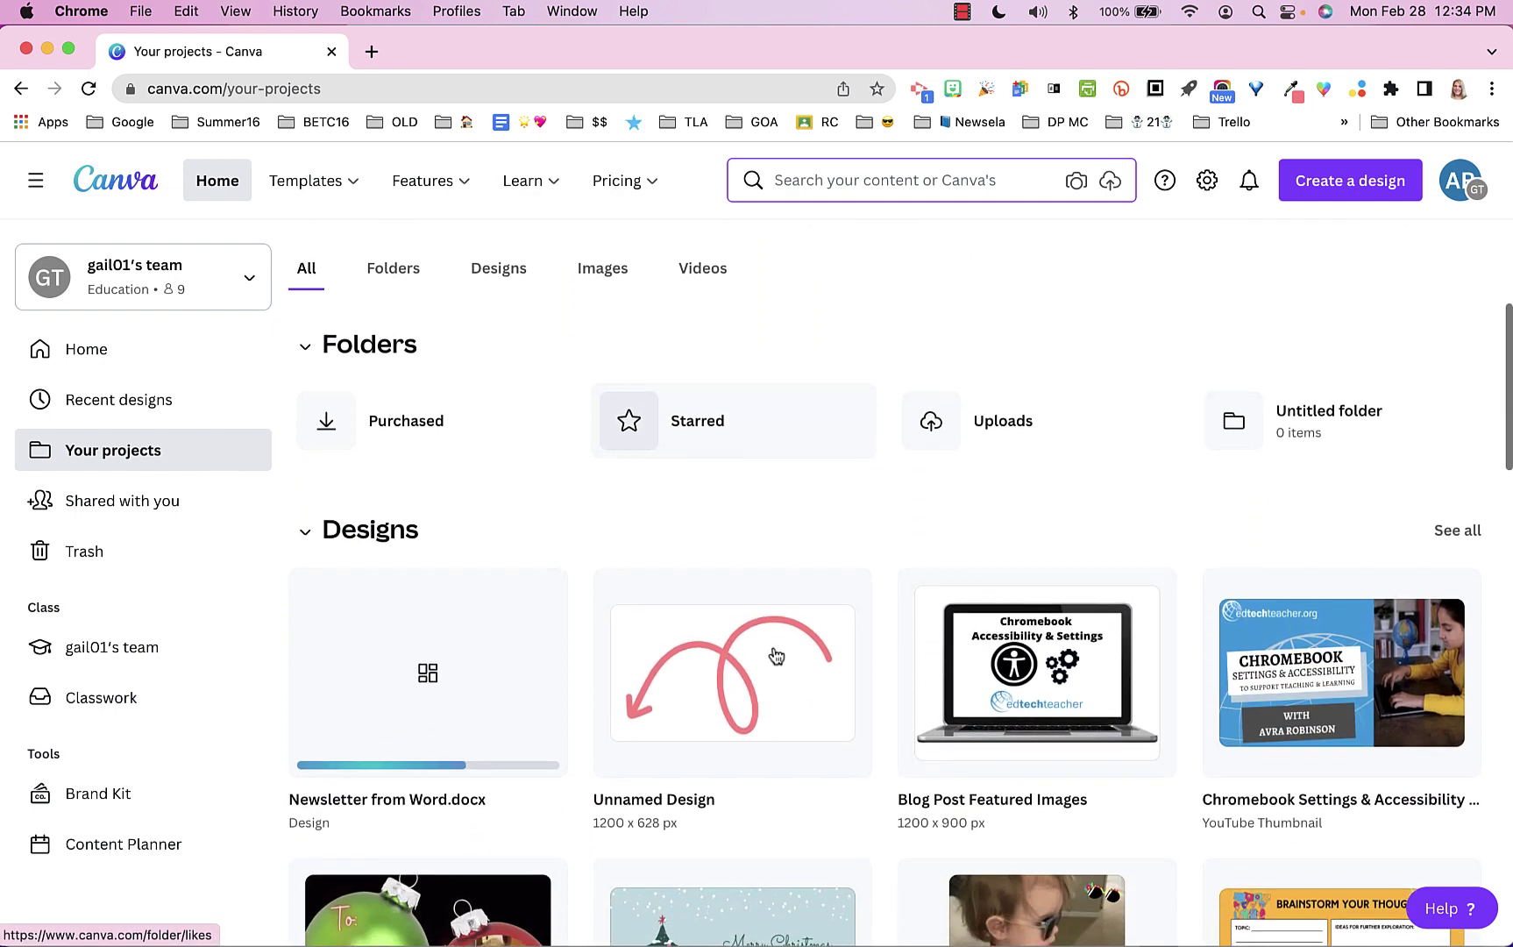
scroll(776, 656, down, 4)
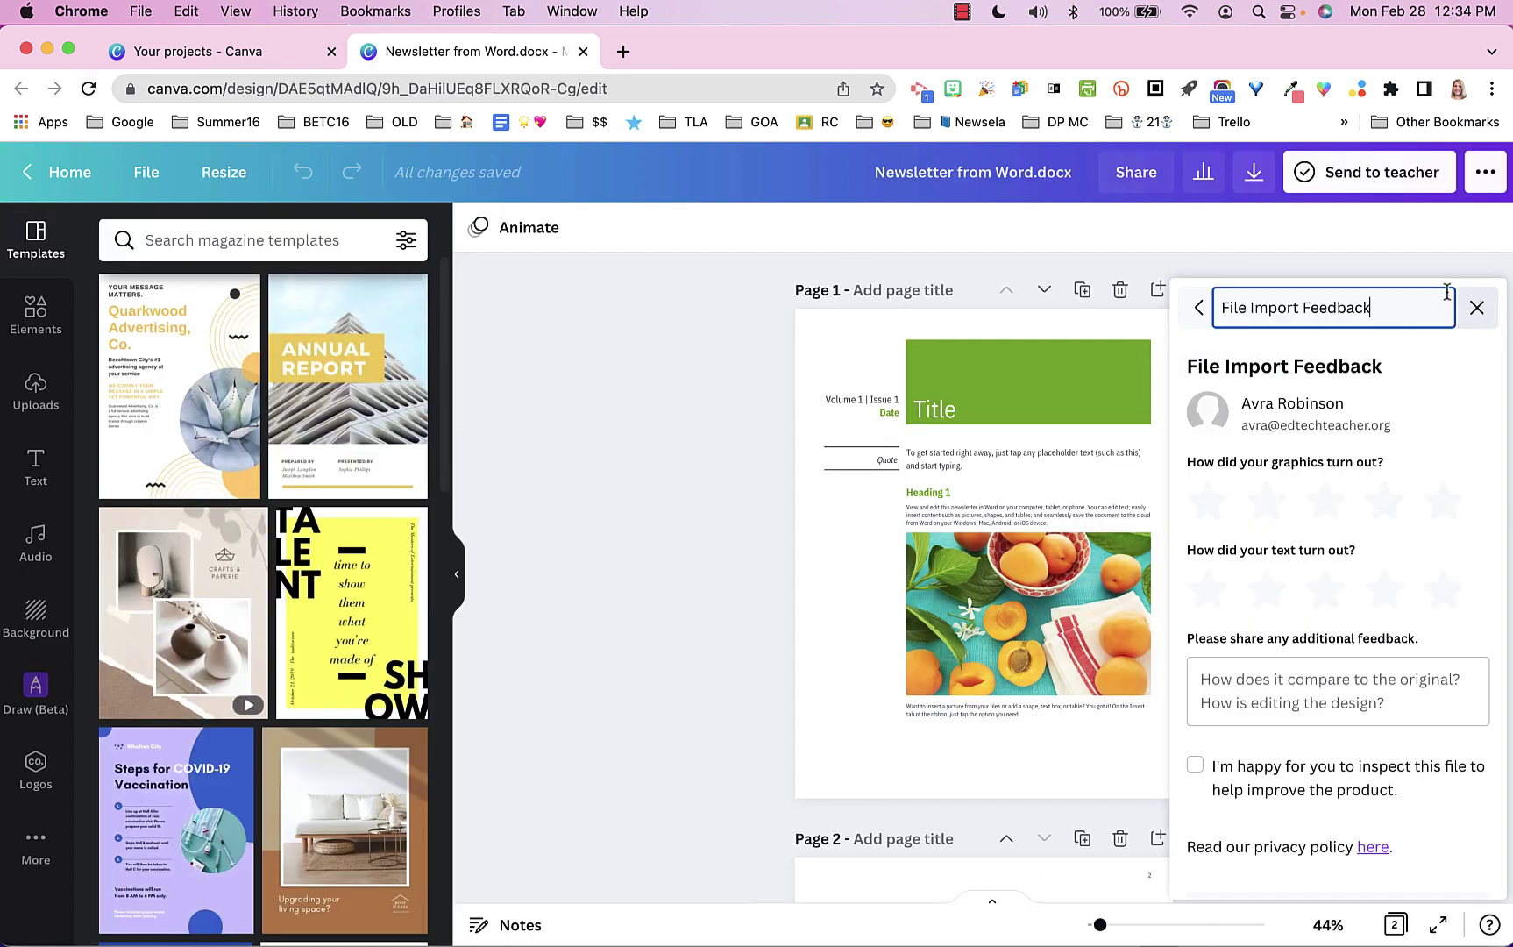
Step: Dismiss the File Import Feedback panel and delete the blank page 2
click(1477, 309)
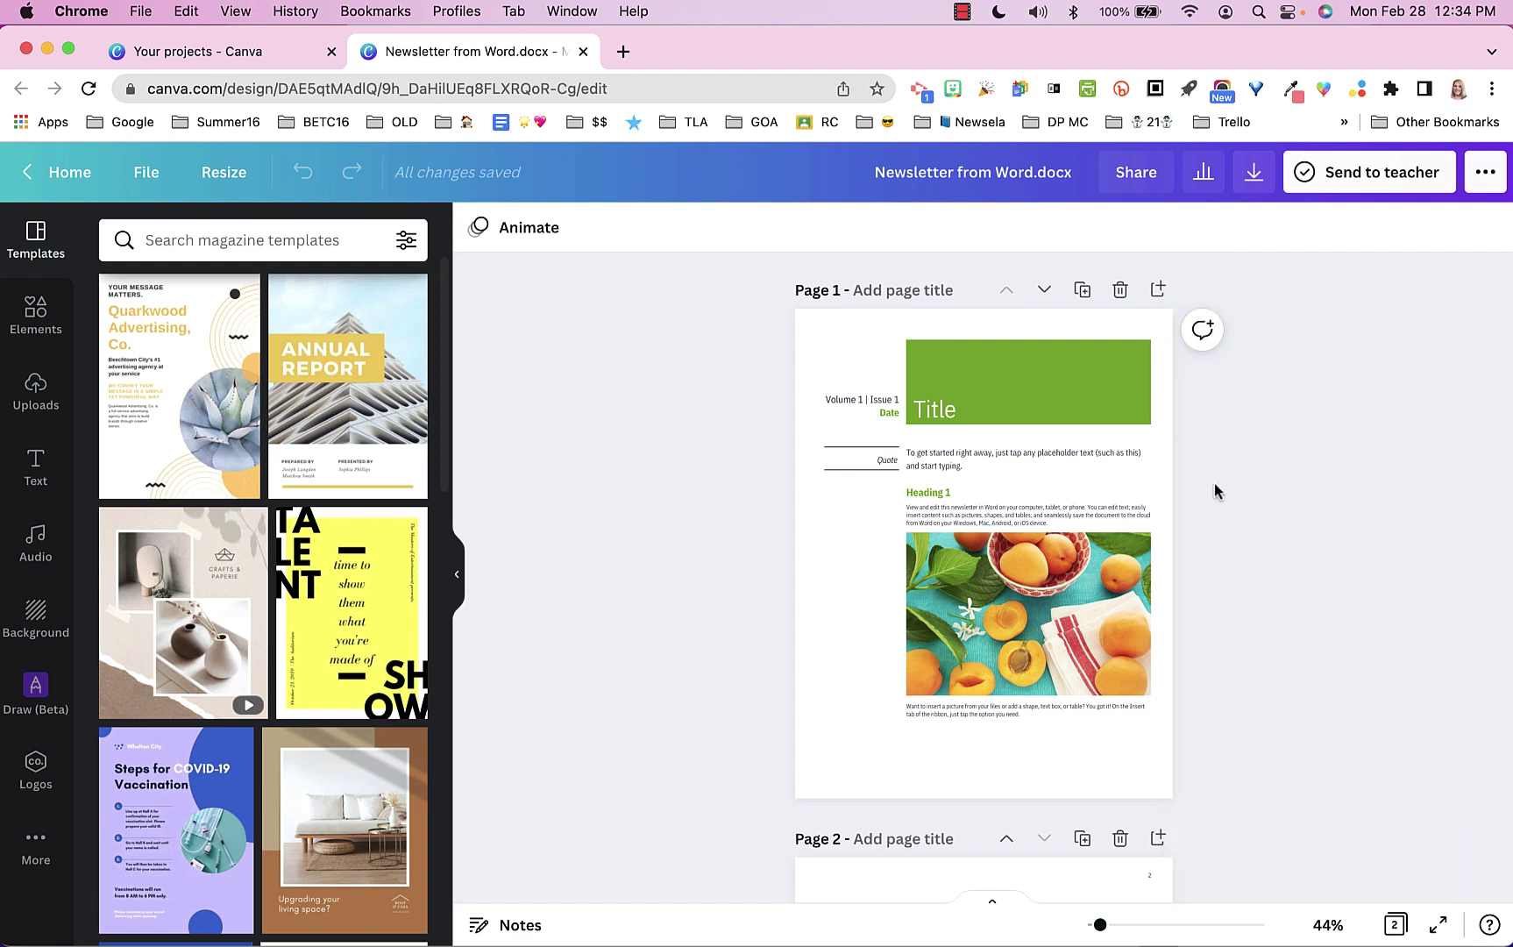
scroll(992, 511, down, 3)
scroll(991, 511, down, 6)
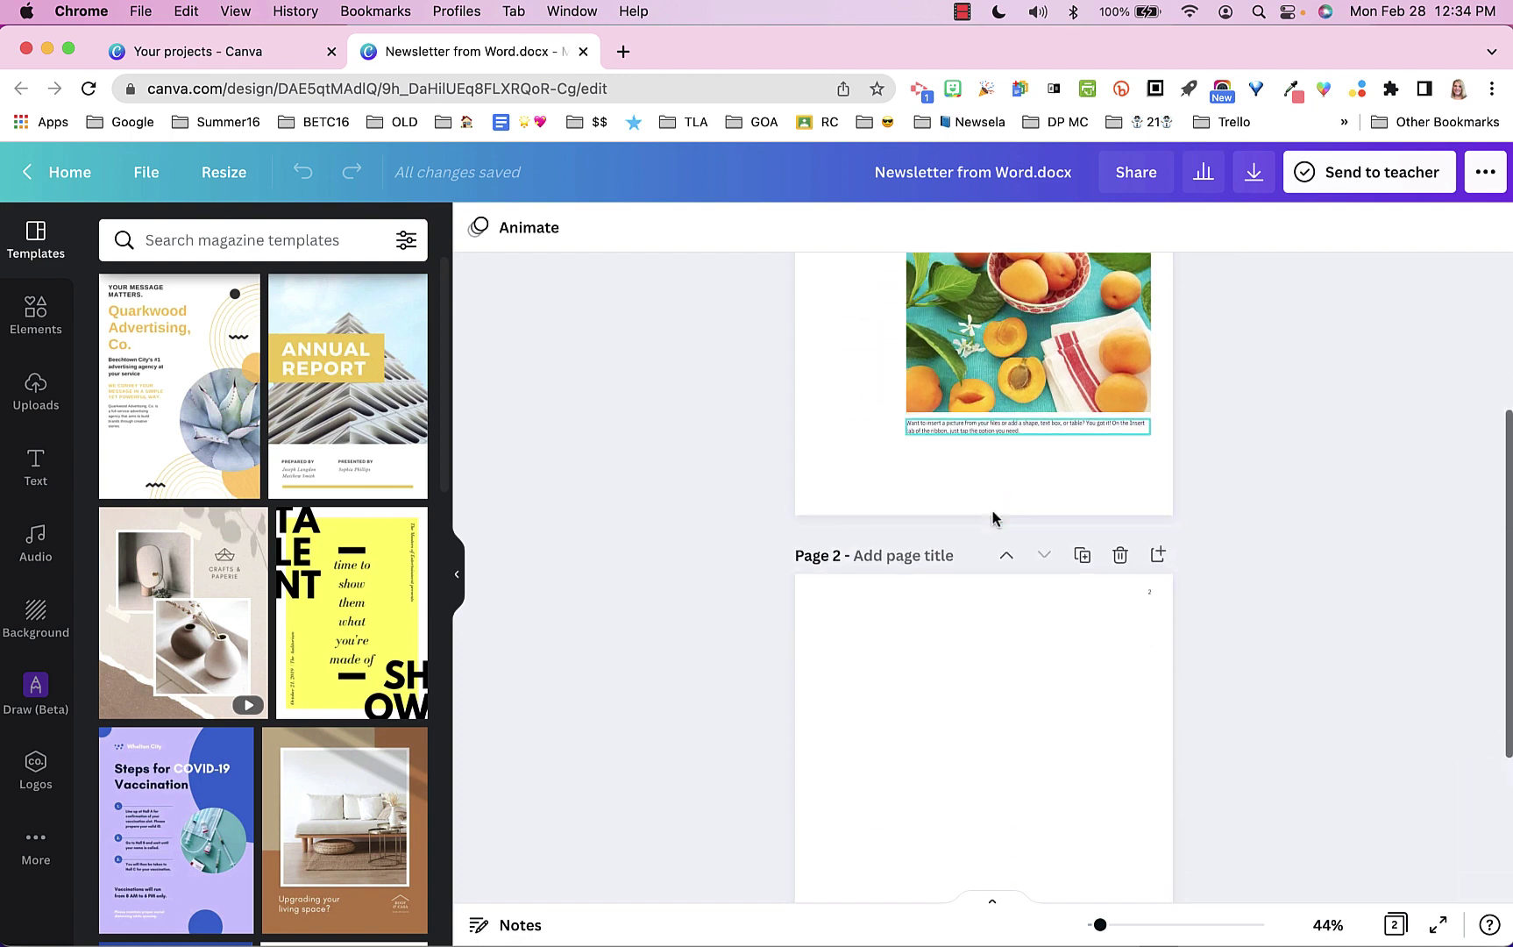
click(975, 536)
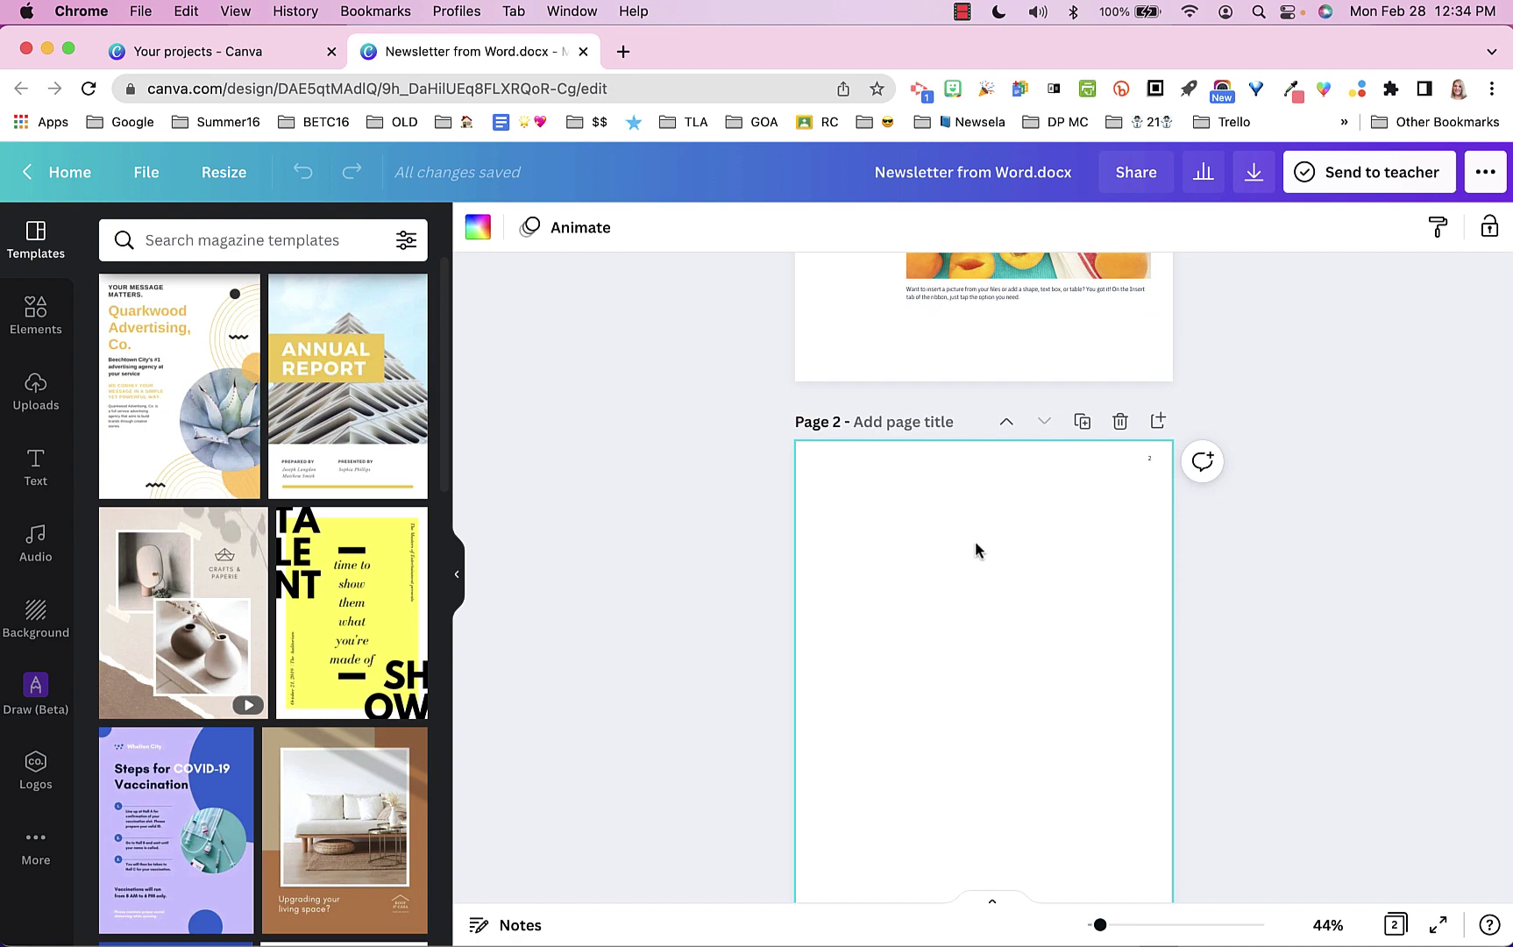
scroll(975, 541, down, 2)
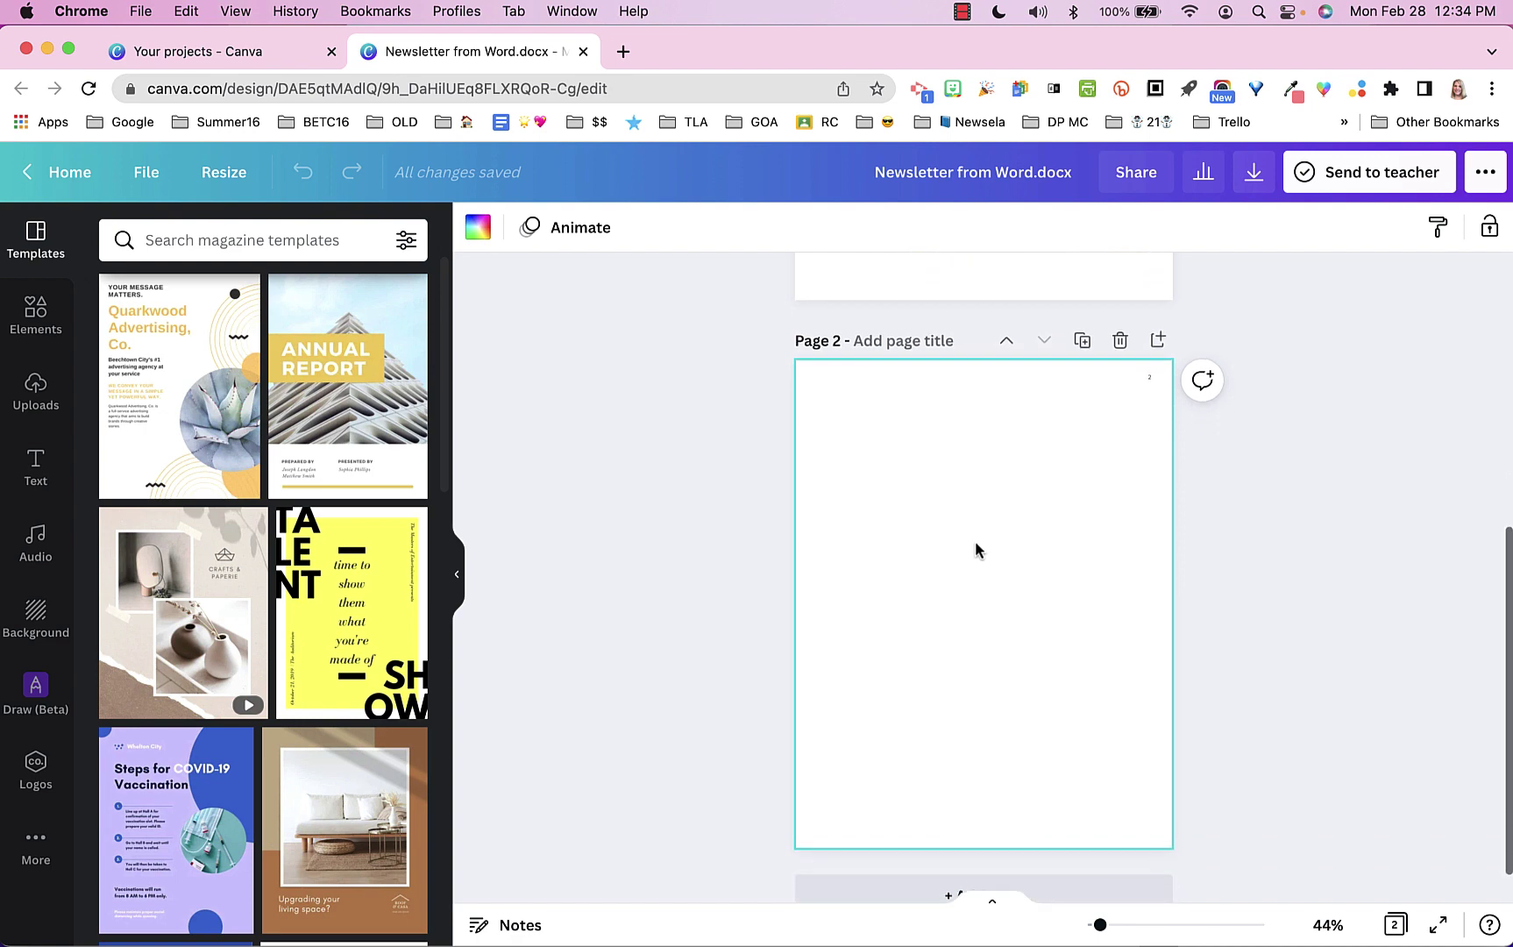
click(1120, 342)
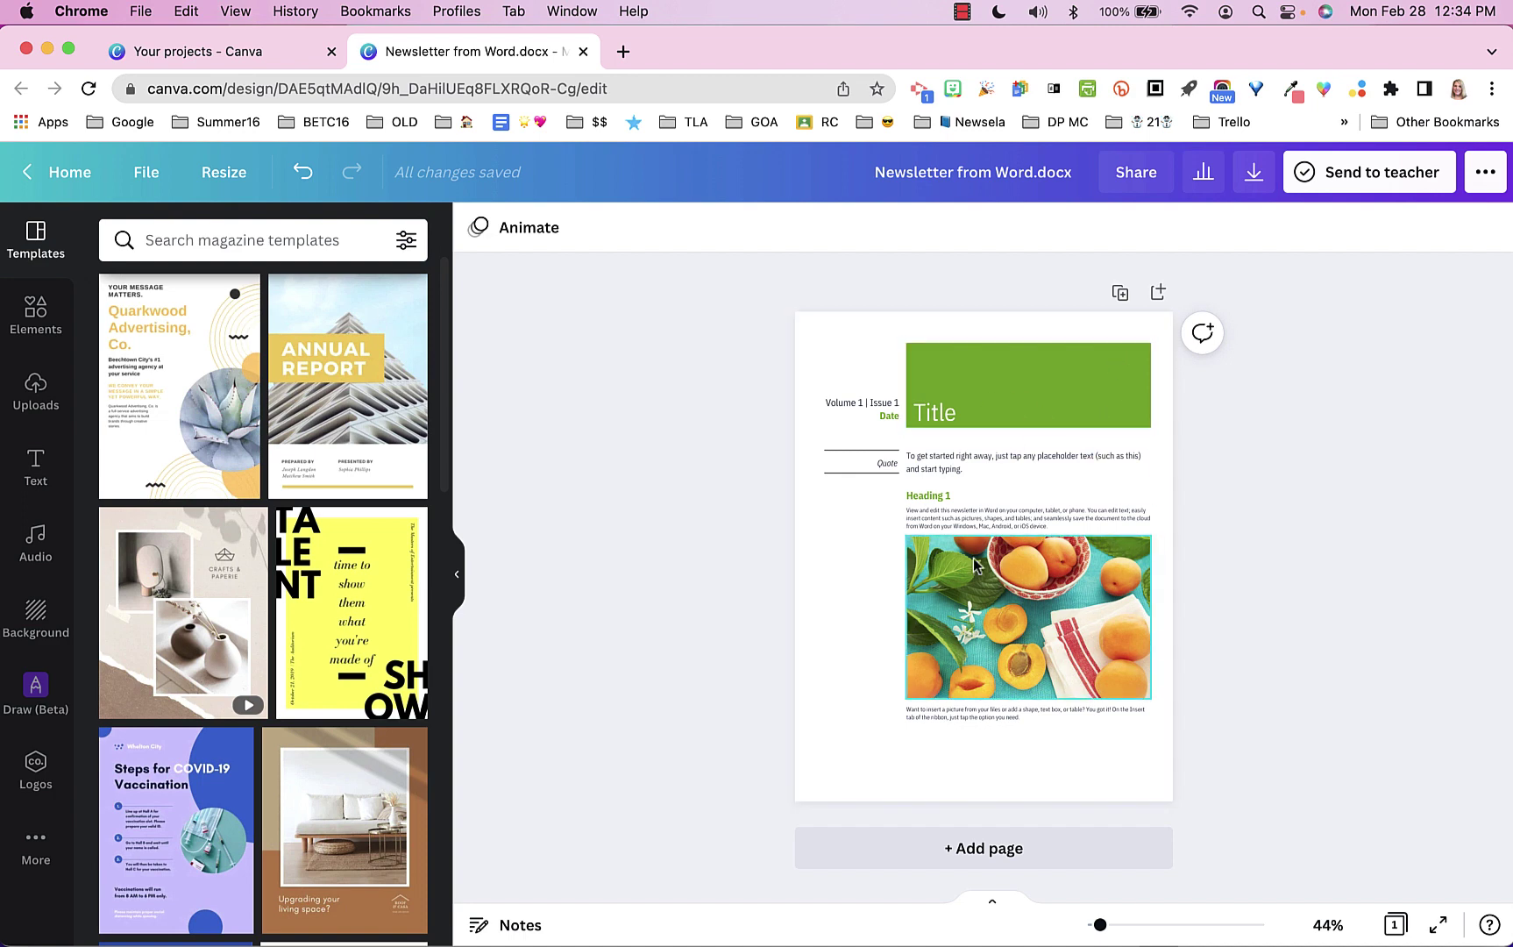
Step: Recolour the green Title box to the brick red from Photo Colors
click(991, 605)
mouse_move(991, 605)
mouse_down()
mouse_move(893, 611)
mouse_move(991, 603)
mouse_up()
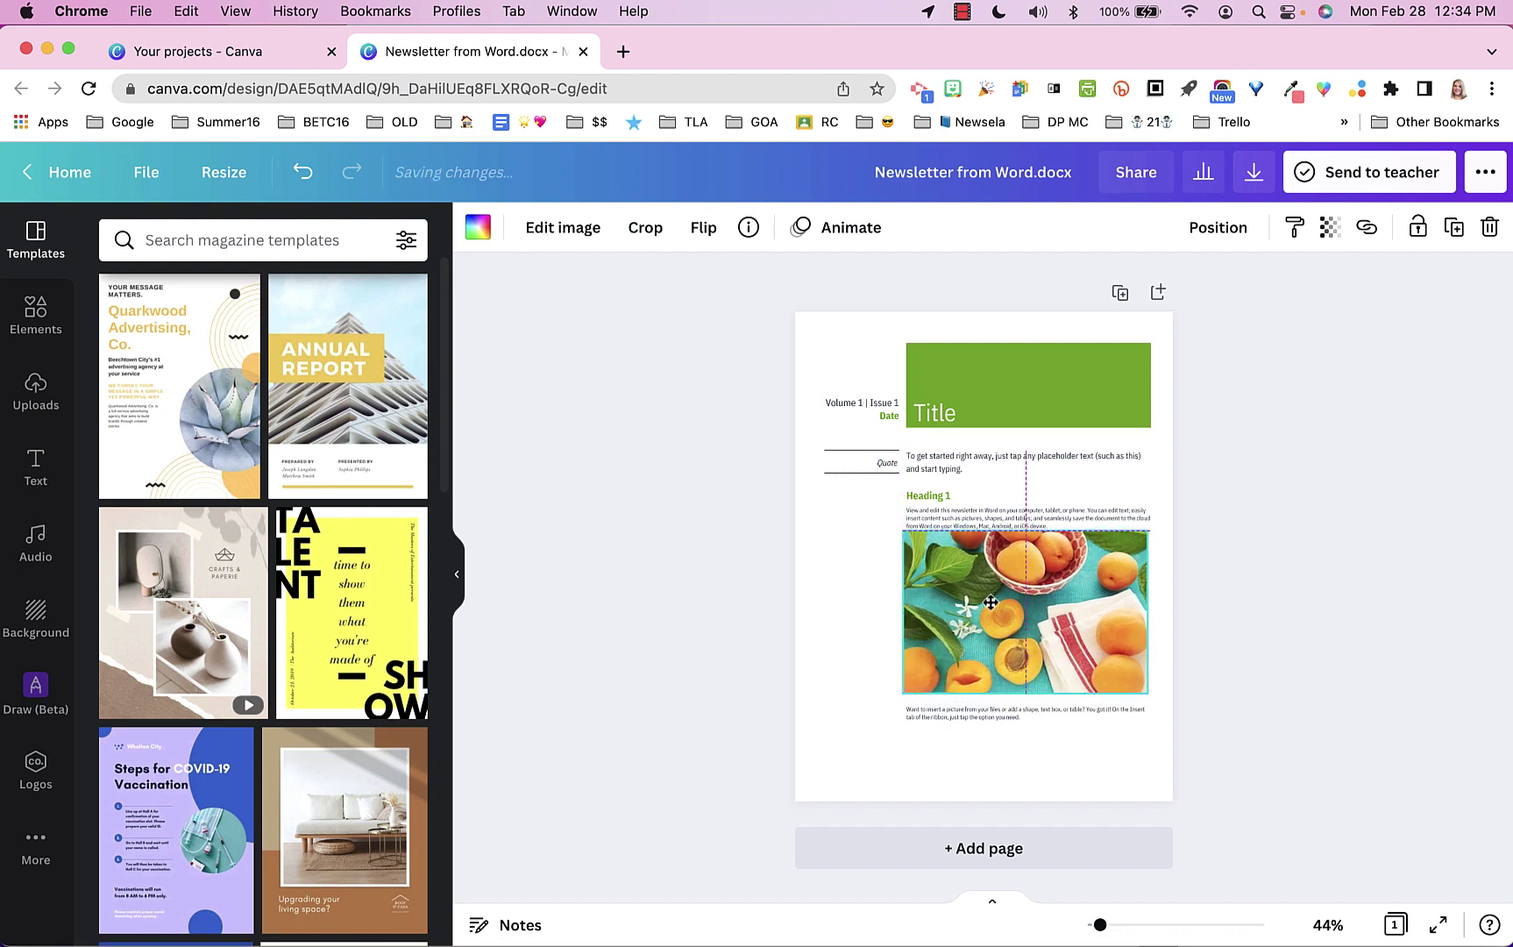
click(991, 424)
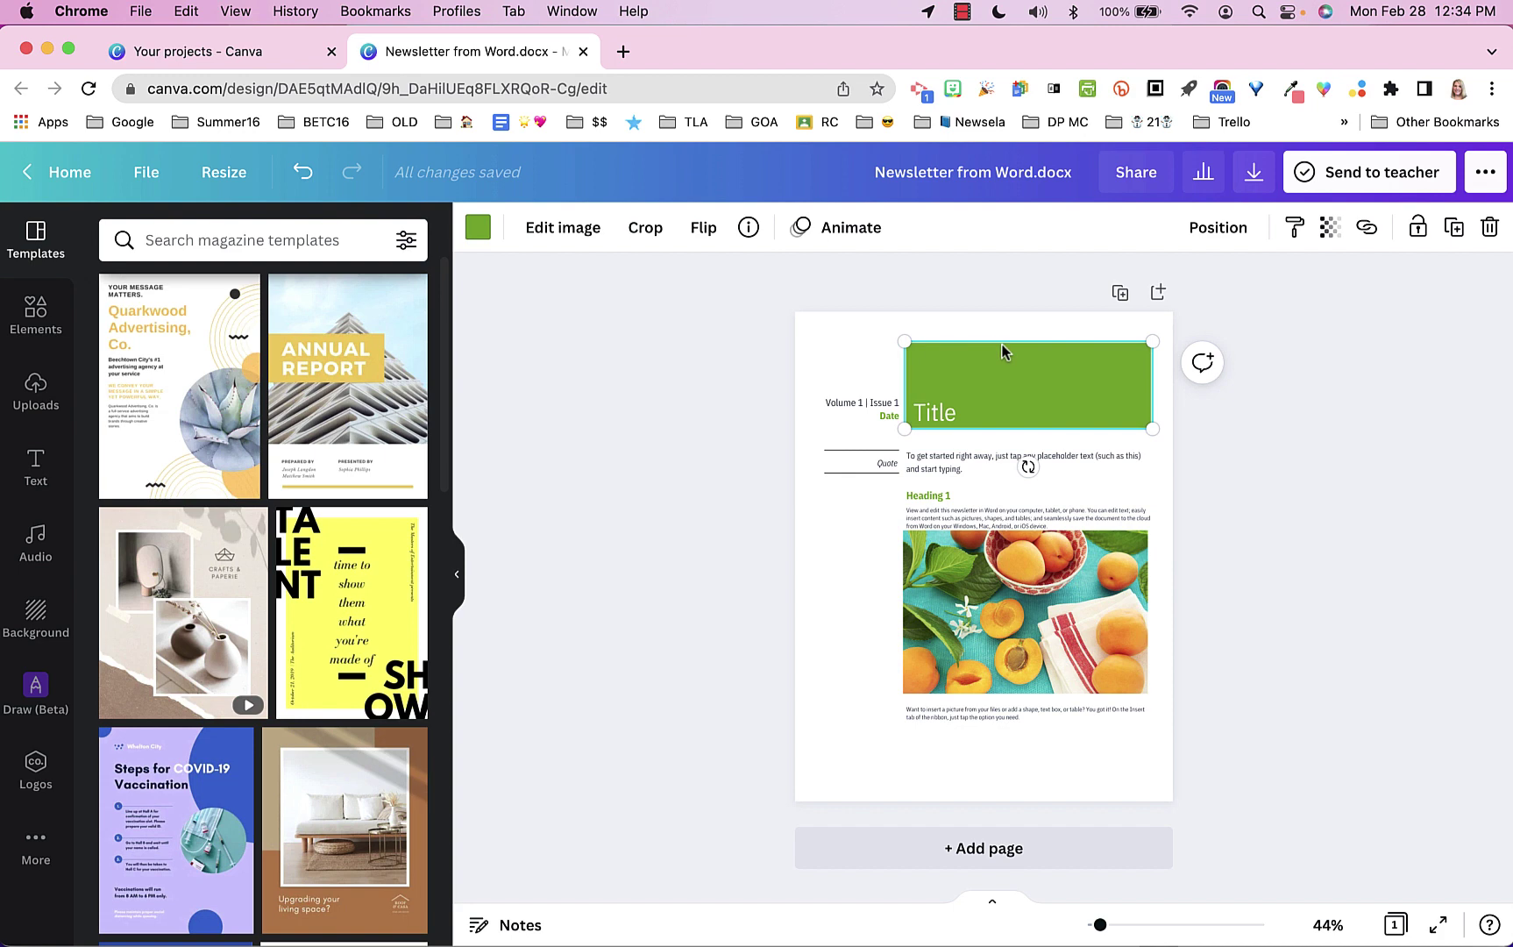
click(477, 229)
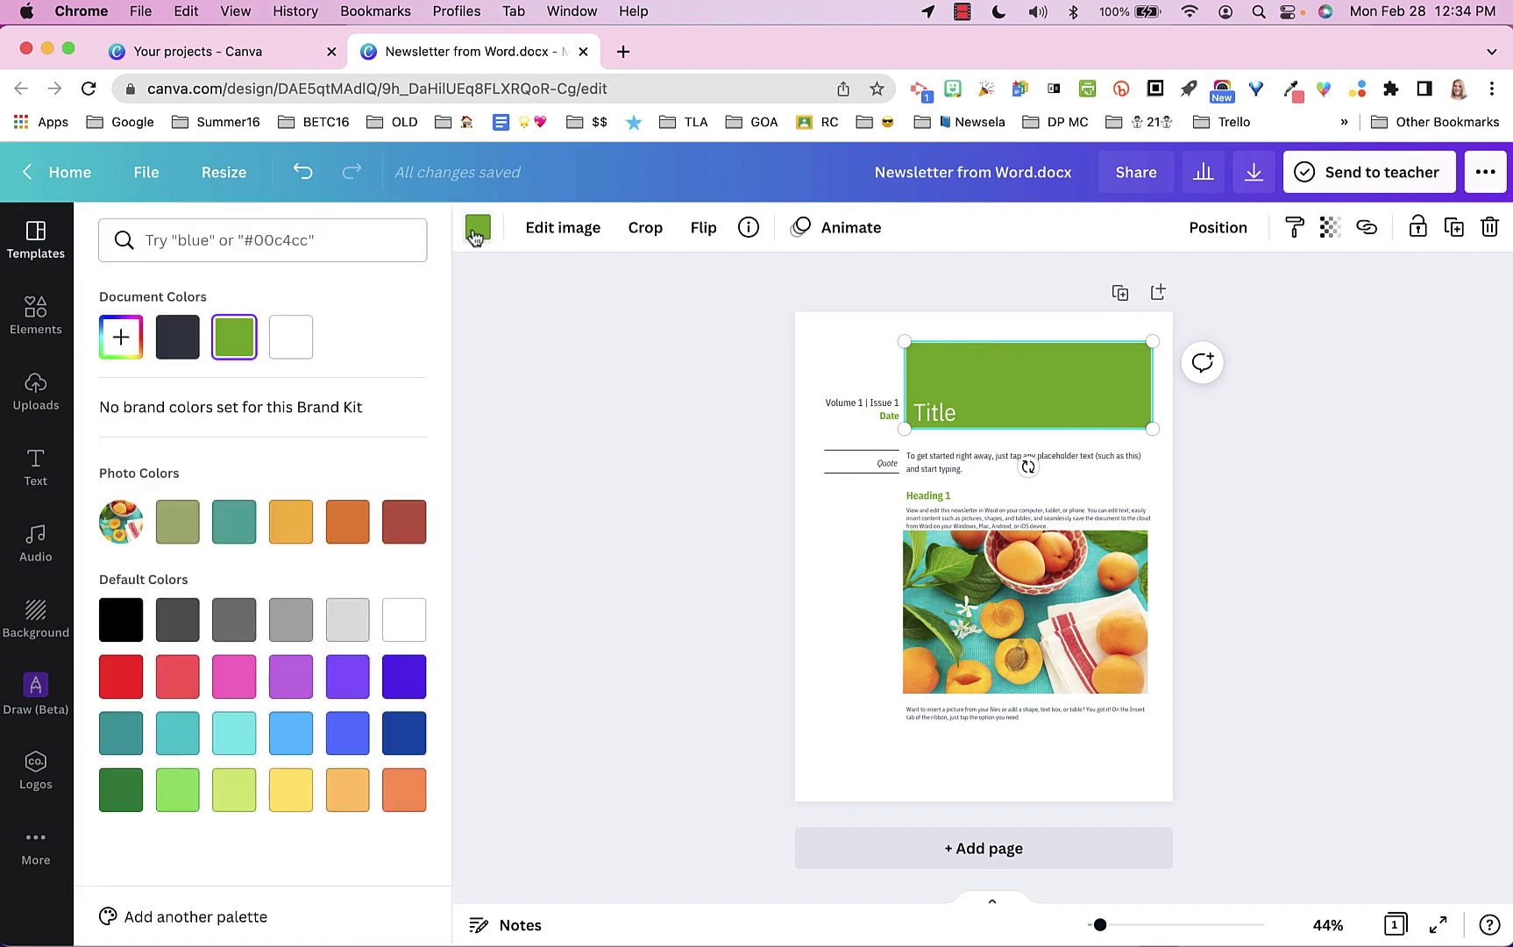
click(355, 519)
click(419, 518)
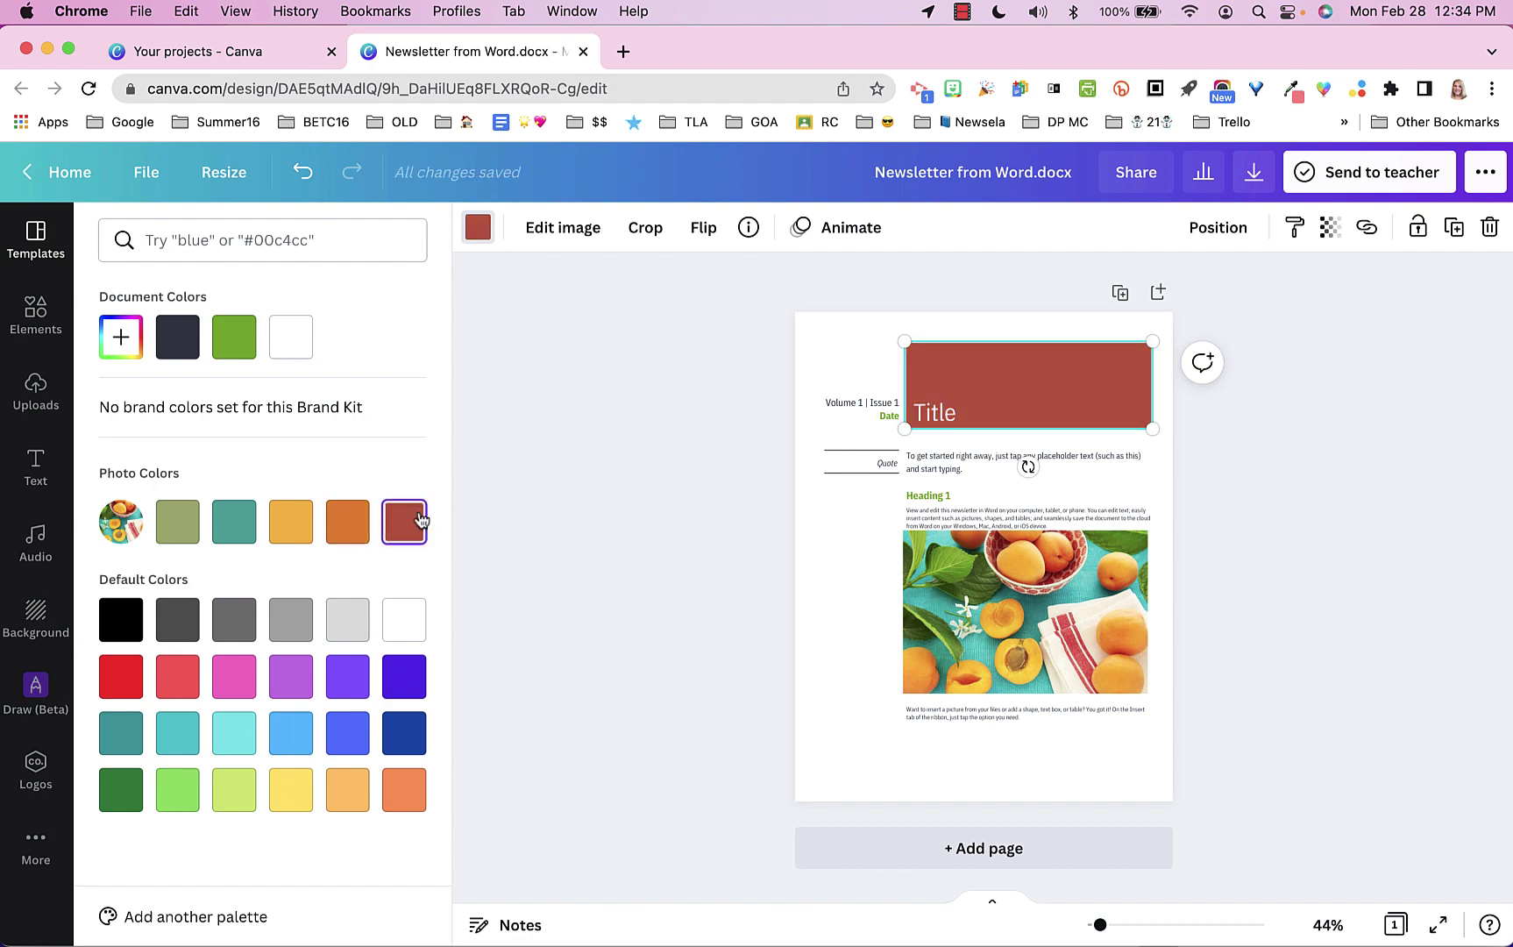
Step: Confirm the placeholder paragraph and volume/date line are editable text, then deselect
click(942, 458)
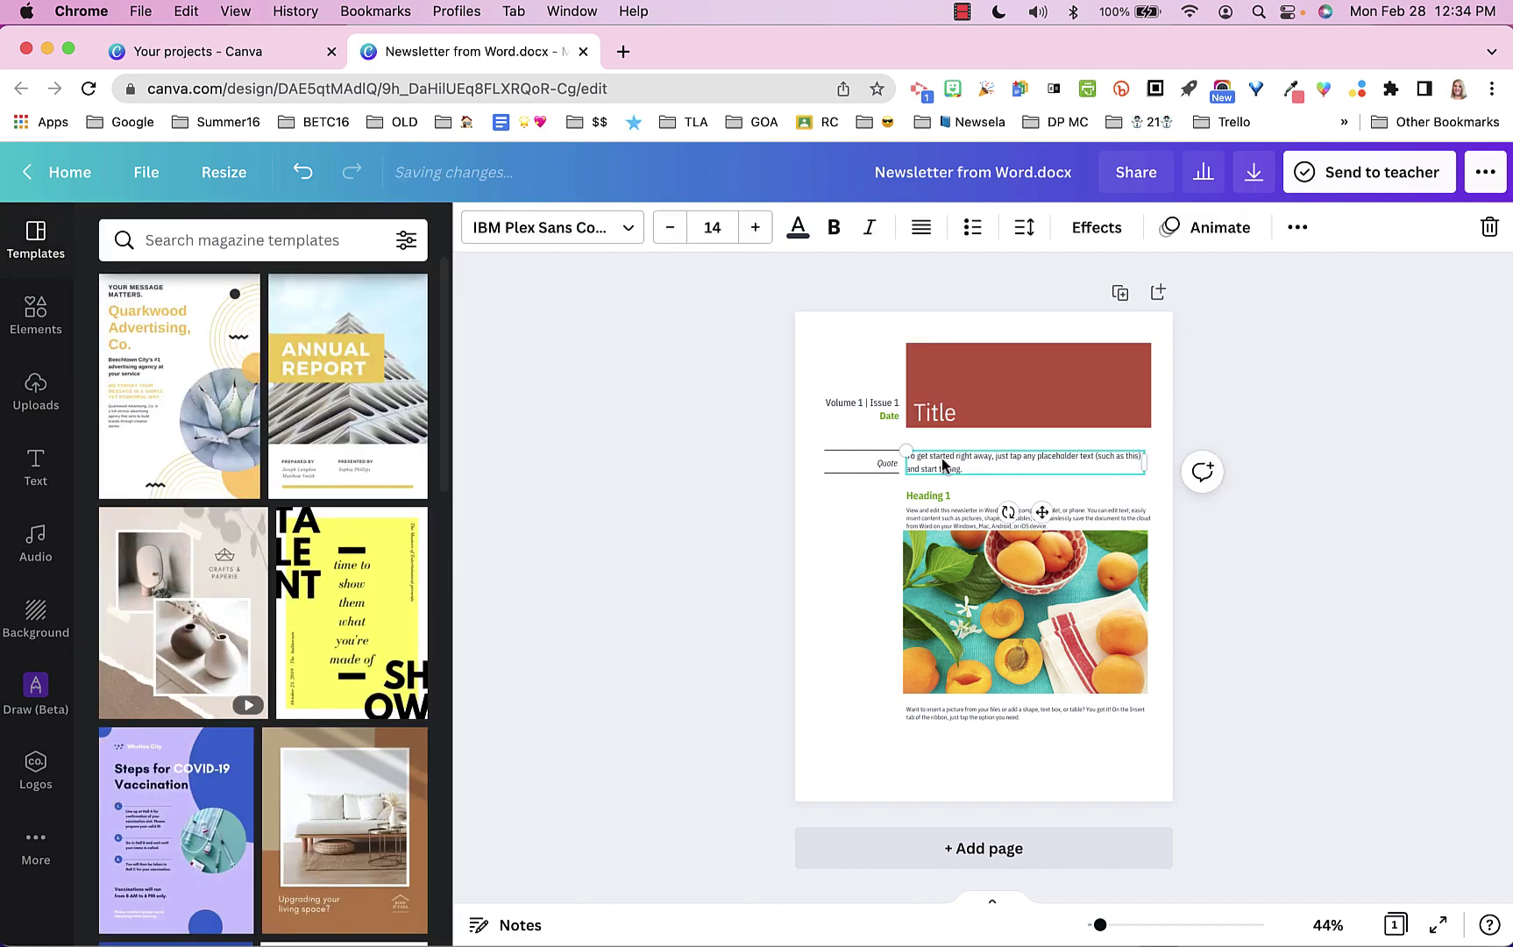
click(942, 457)
click(877, 421)
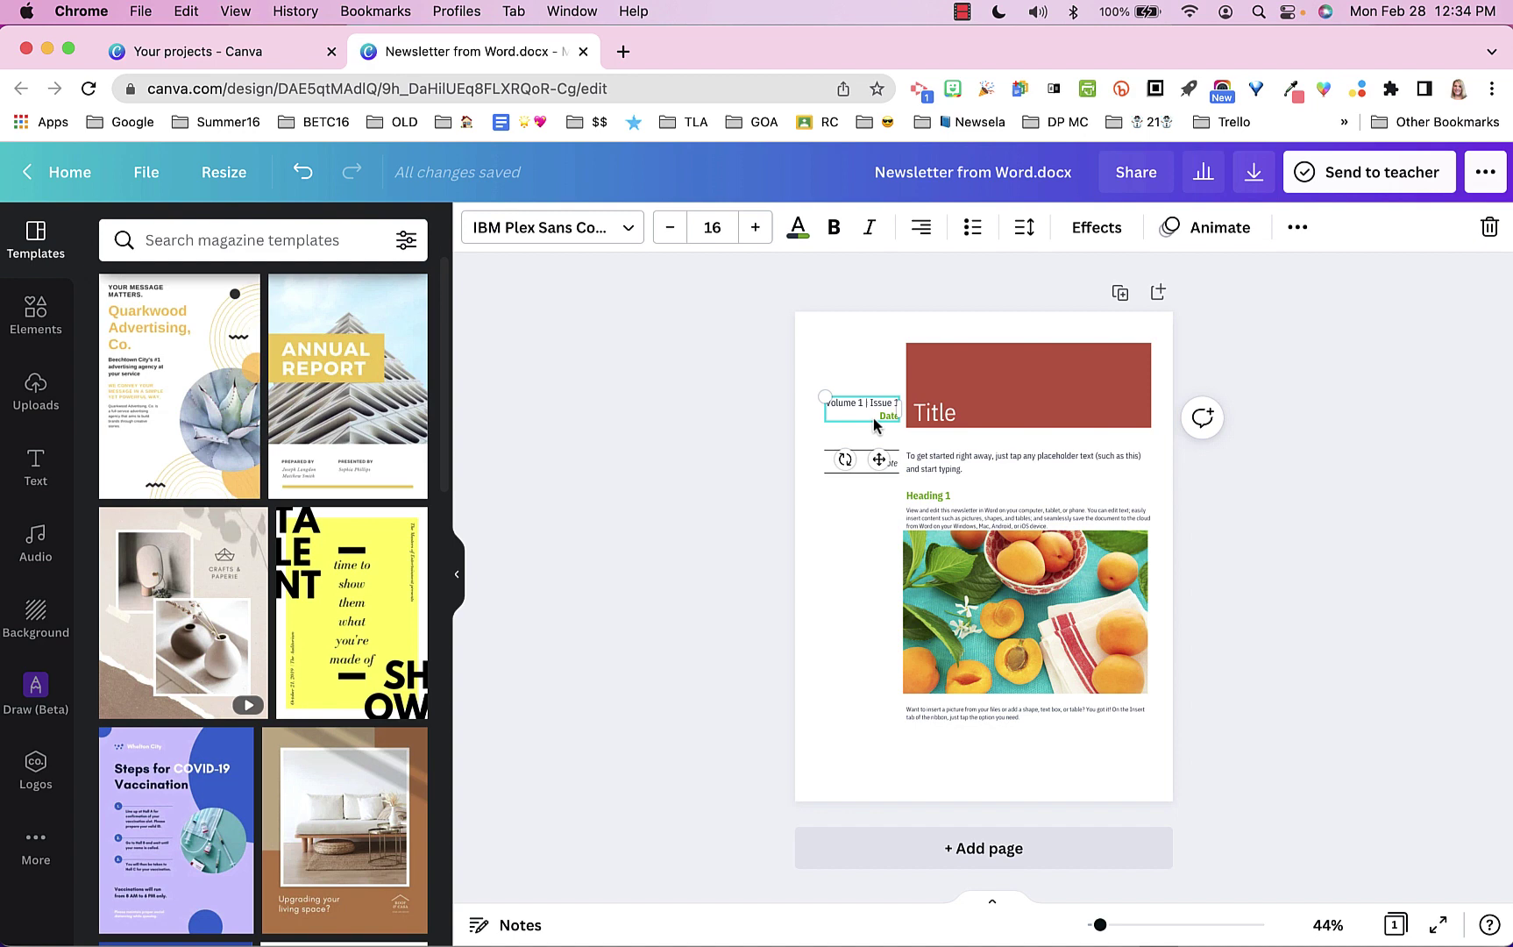
click(874, 419)
click(850, 533)
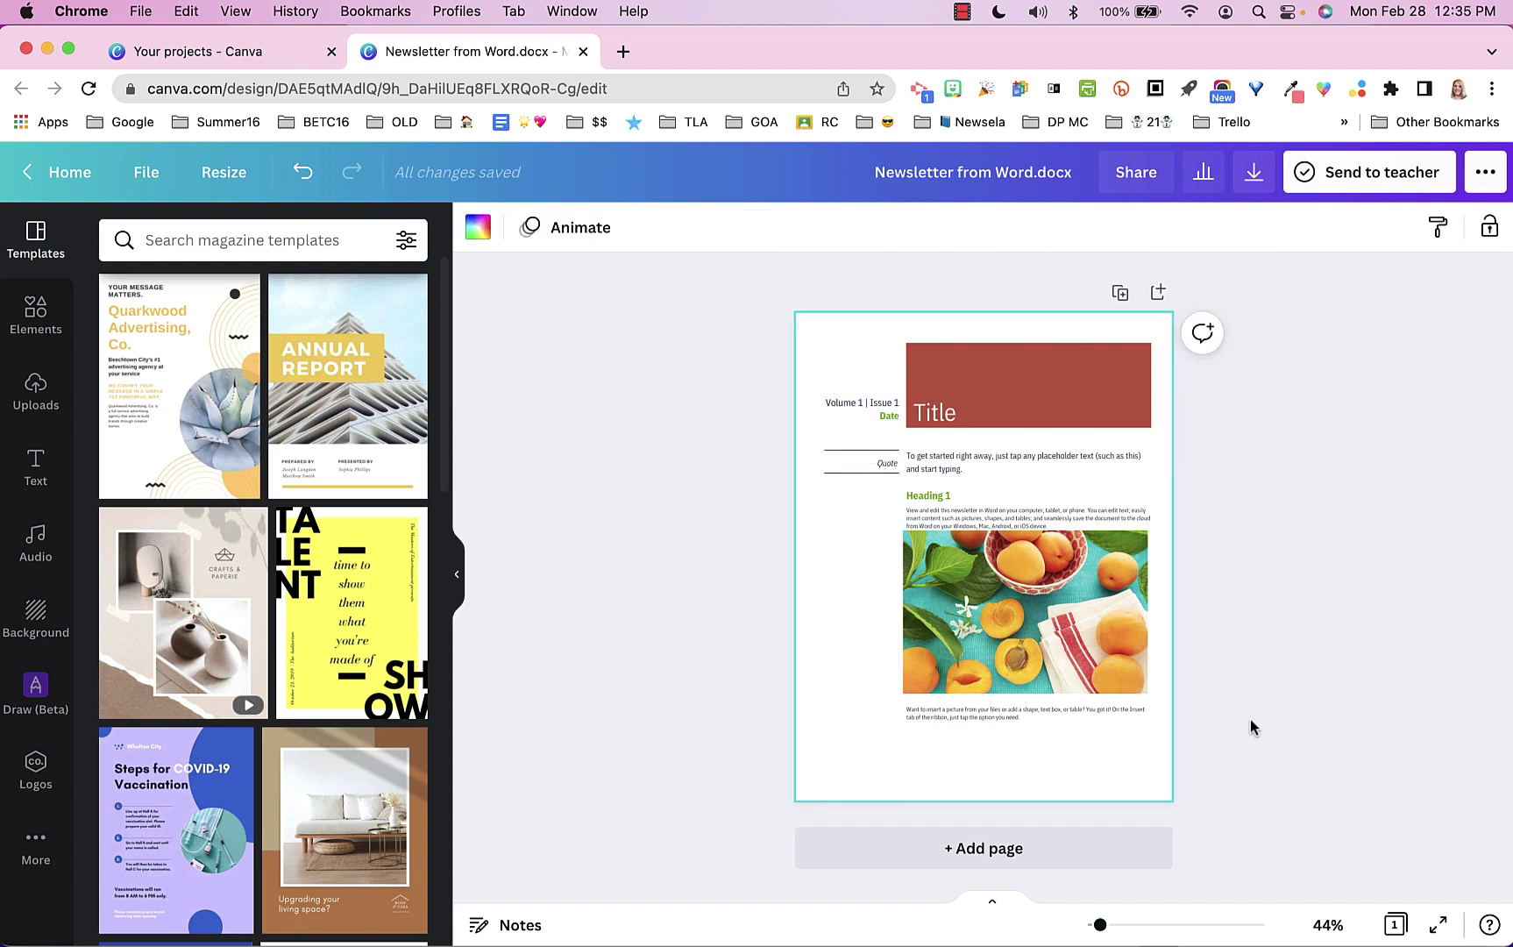
drag(1100, 927, 1144, 931)
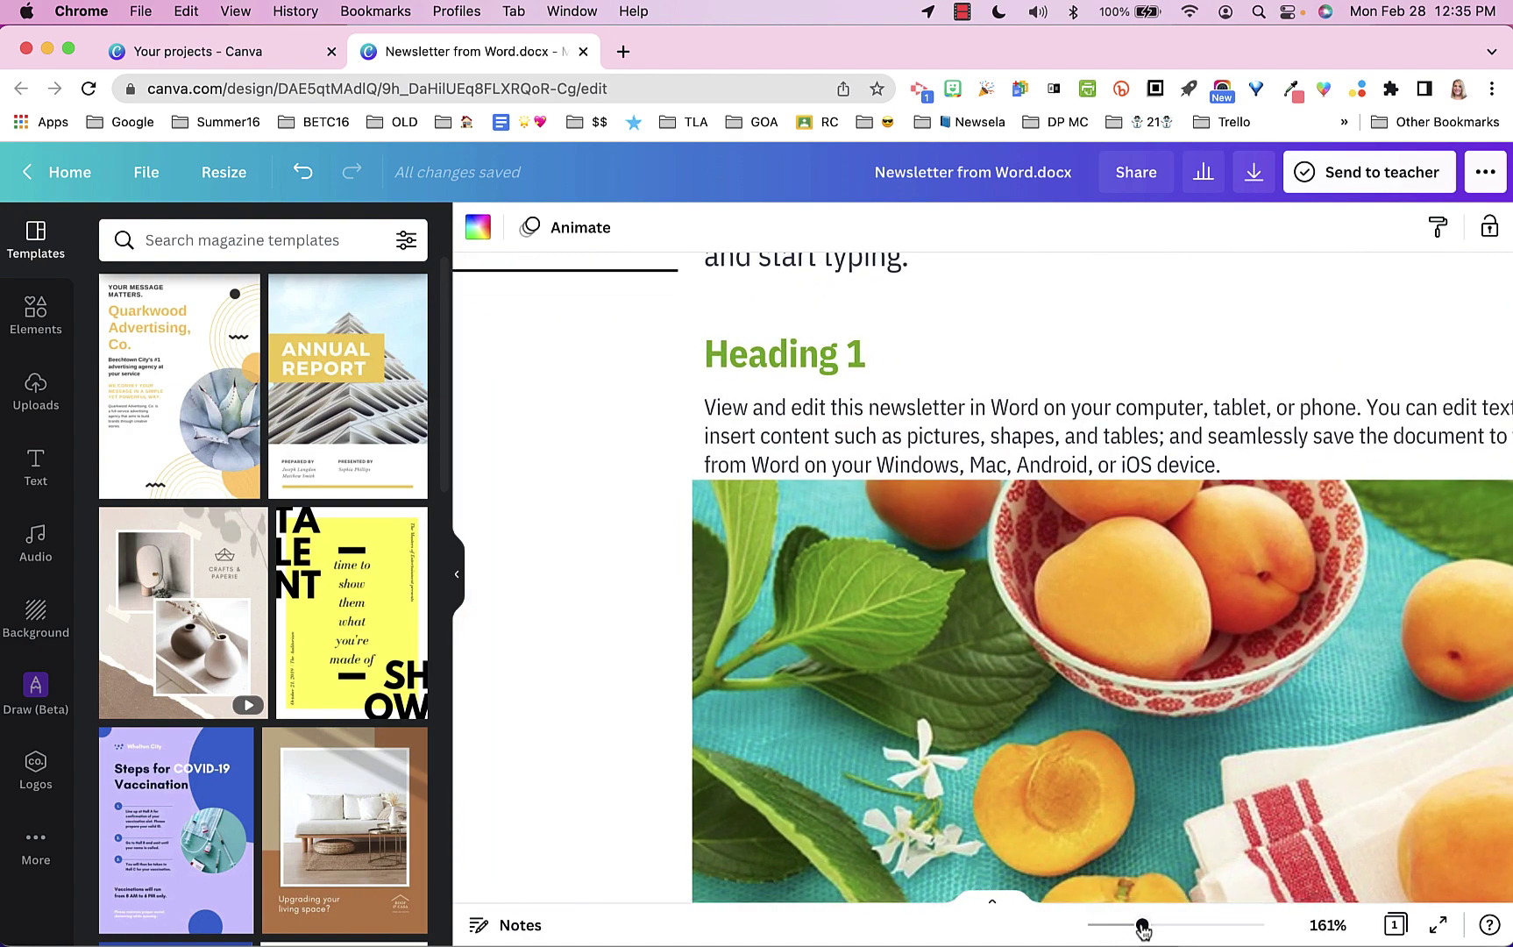
drag(1142, 929, 1110, 935)
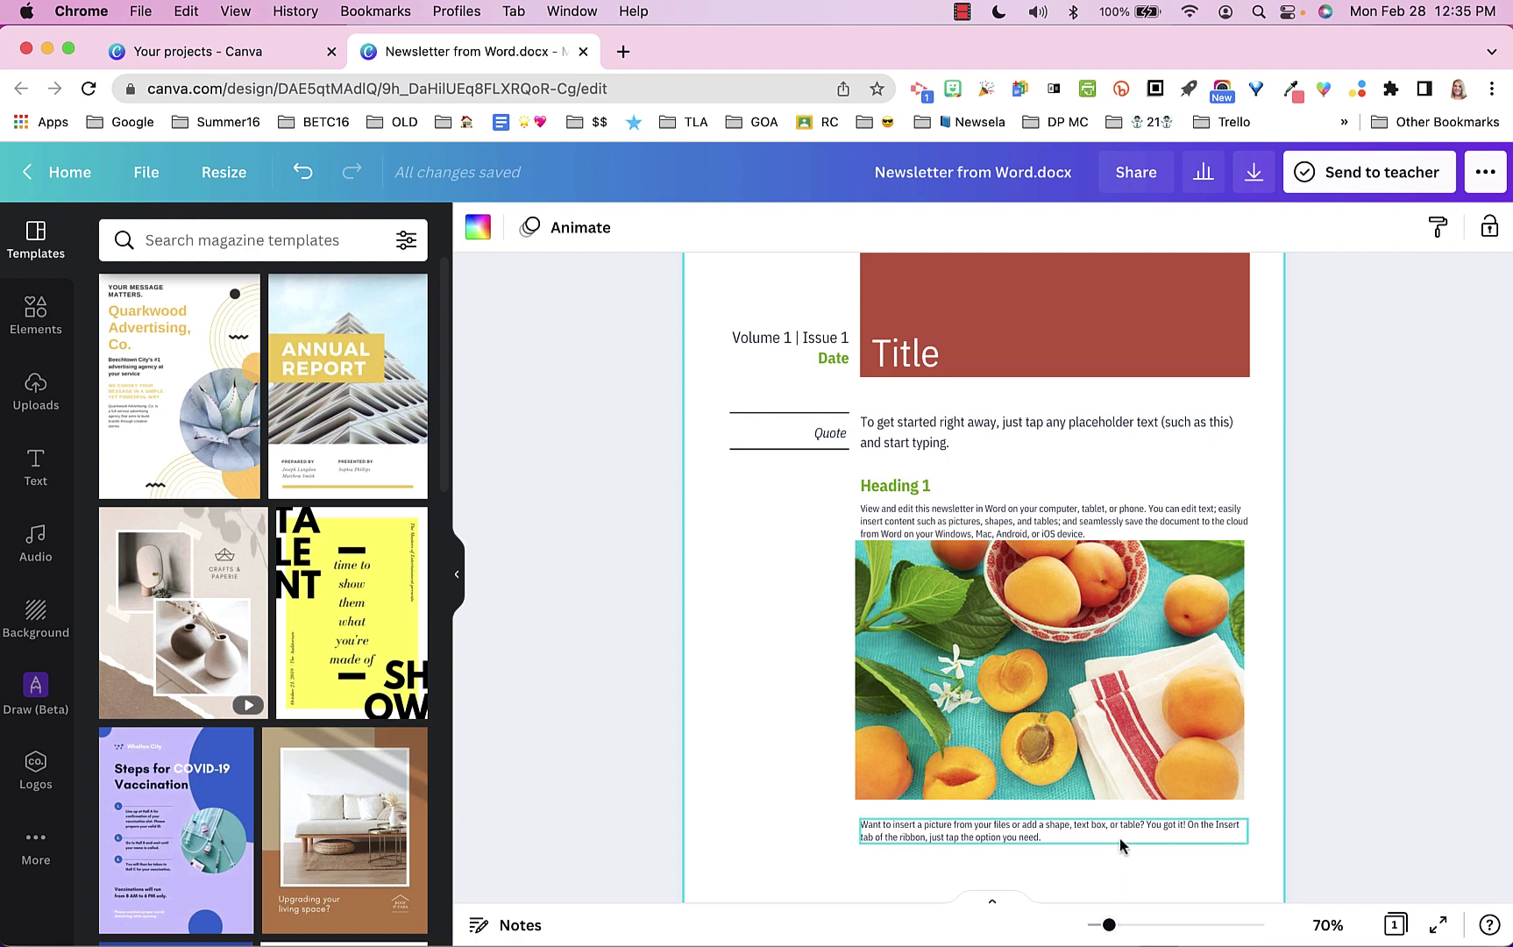
scroll(1122, 845, down, 3)
scroll(1122, 846, up, 3)
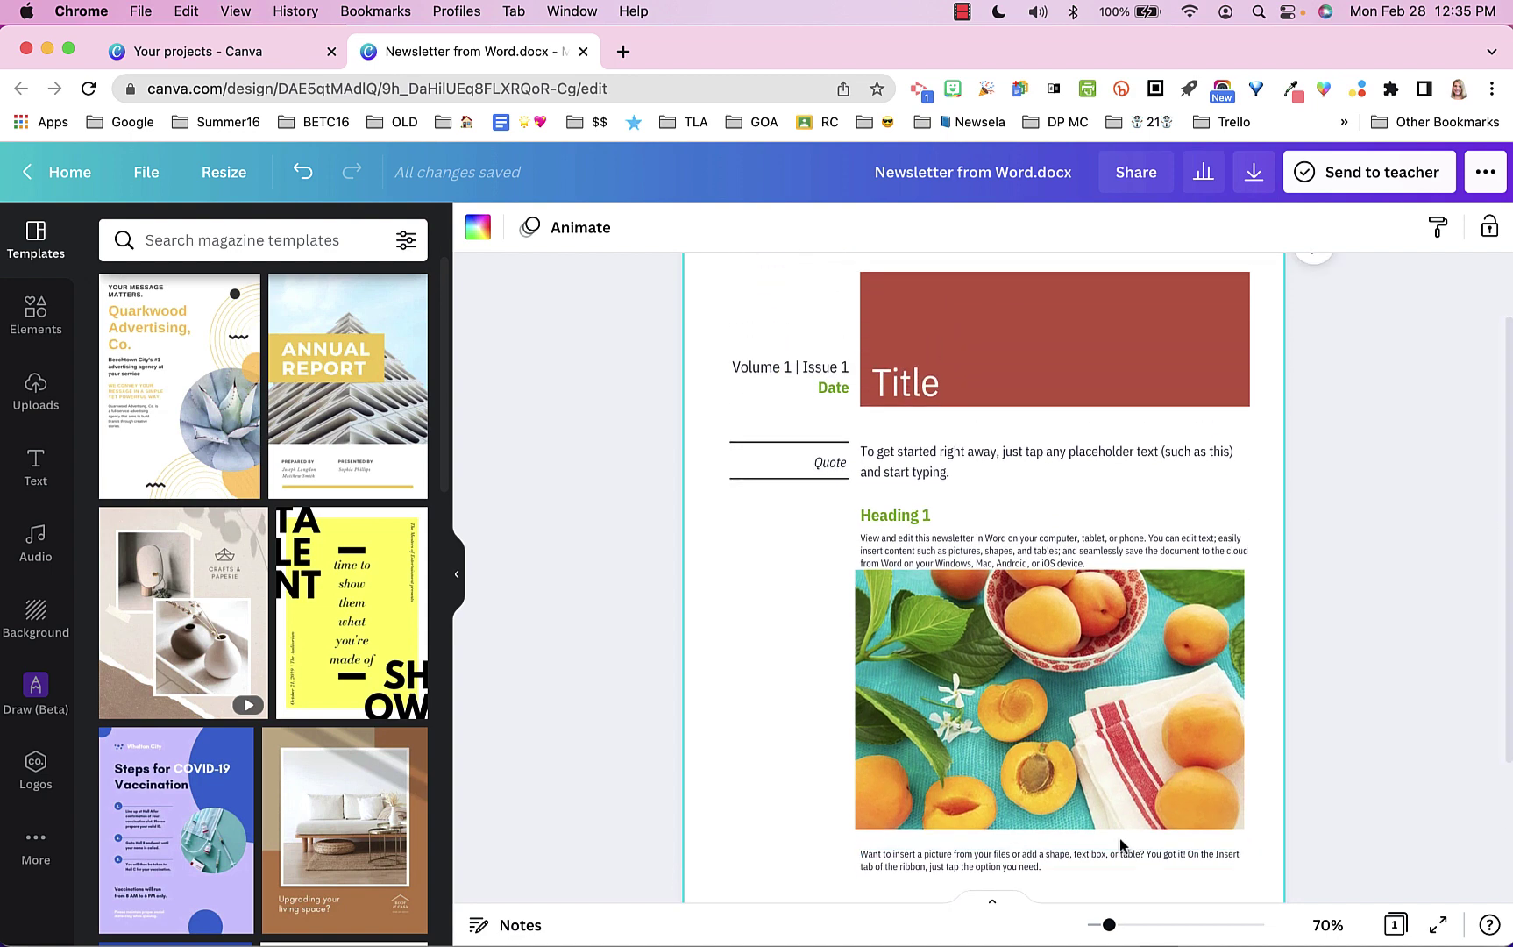
scroll(1121, 846, up, 2)
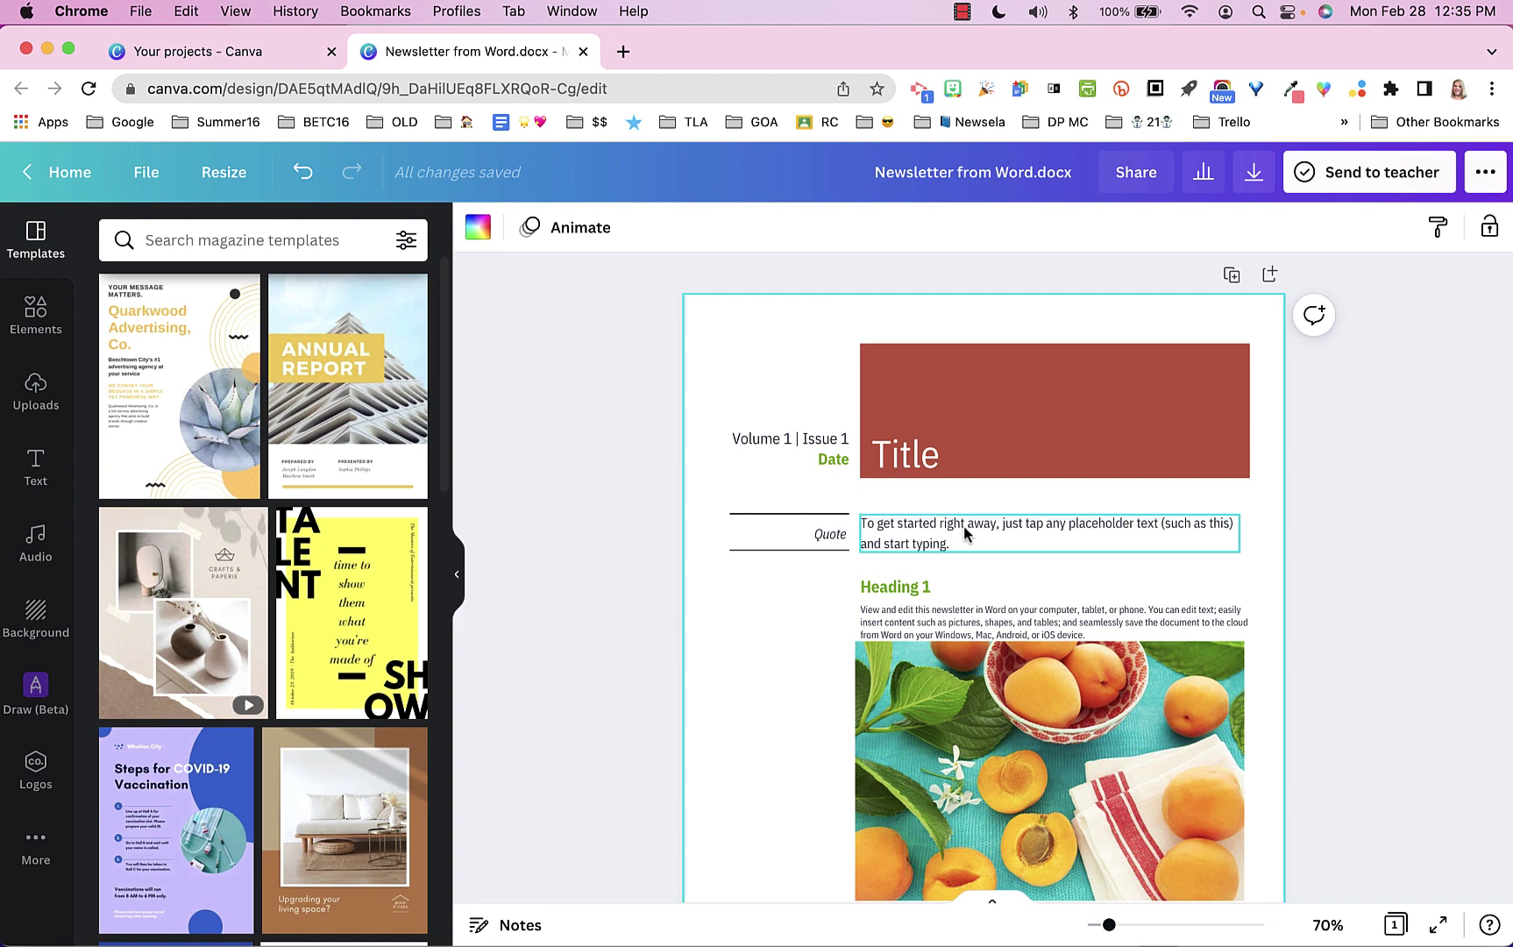
click(1003, 427)
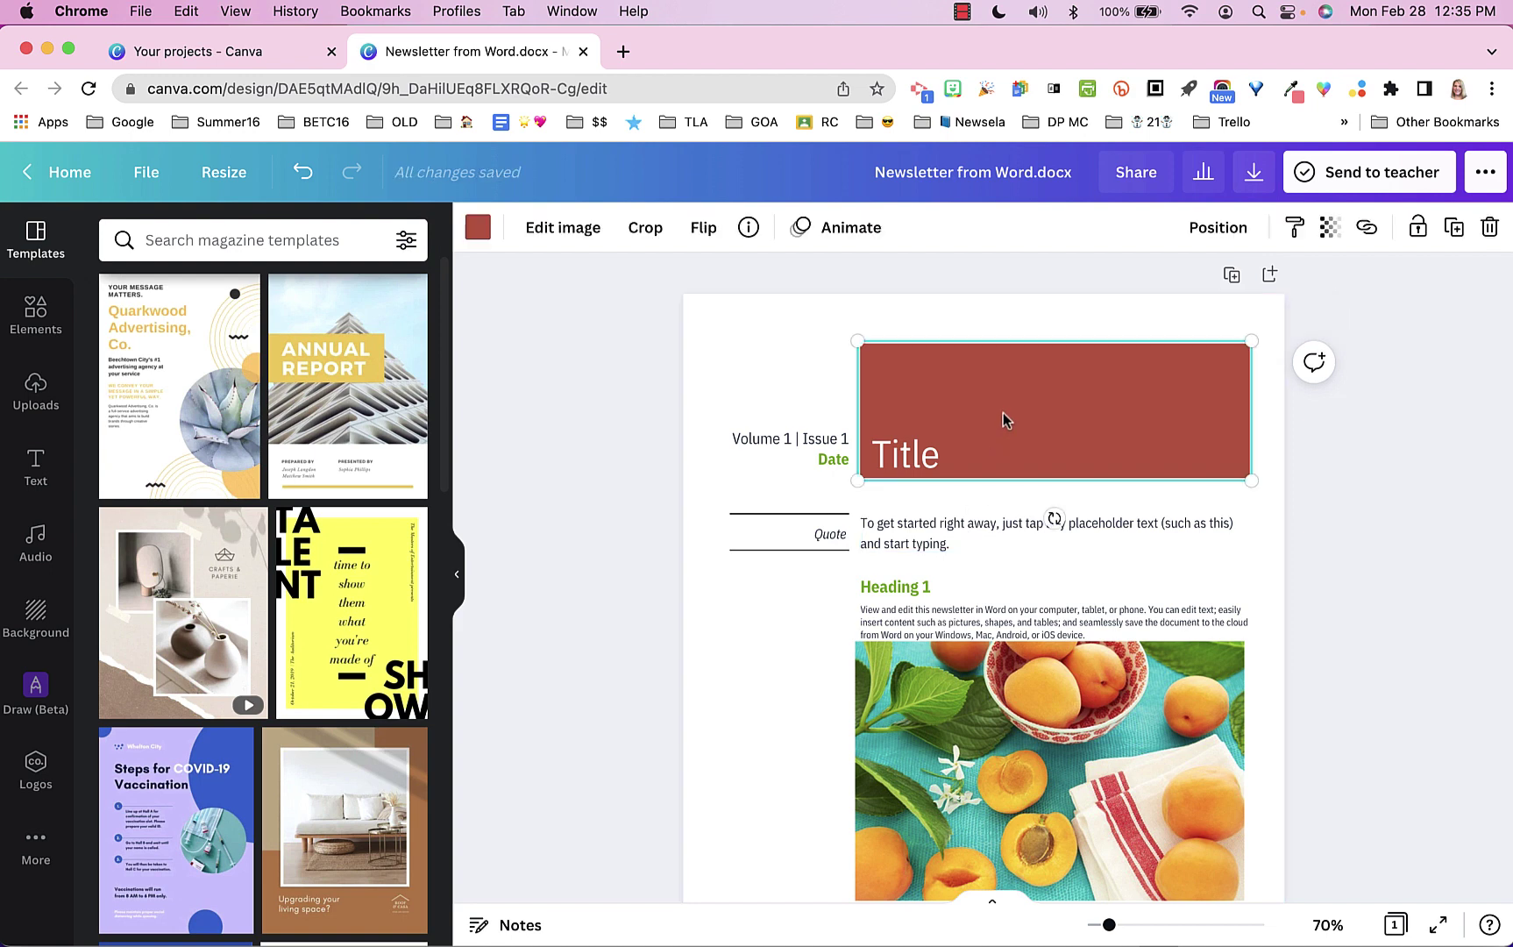